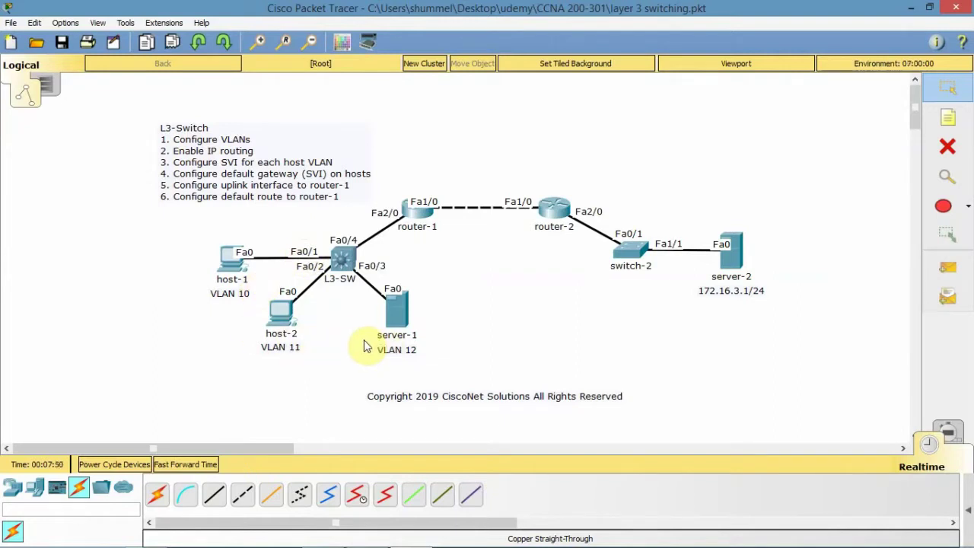
# Step: Open L3-SW's CLI and enter global configuration mode with en and conf t
pyautogui.click(341, 263)
pyautogui.press('Return')
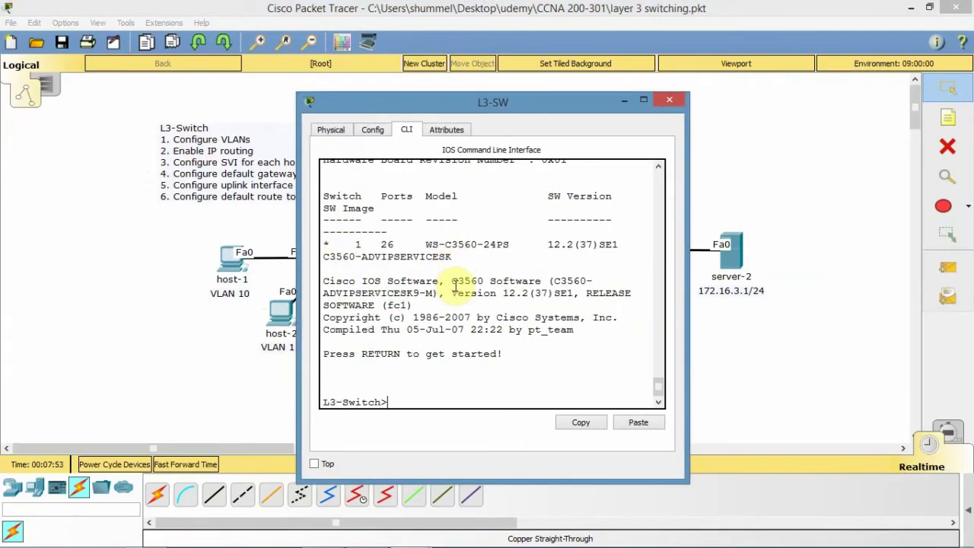
pyautogui.write('en')
pyautogui.press('Return')
pyautogui.write('co')
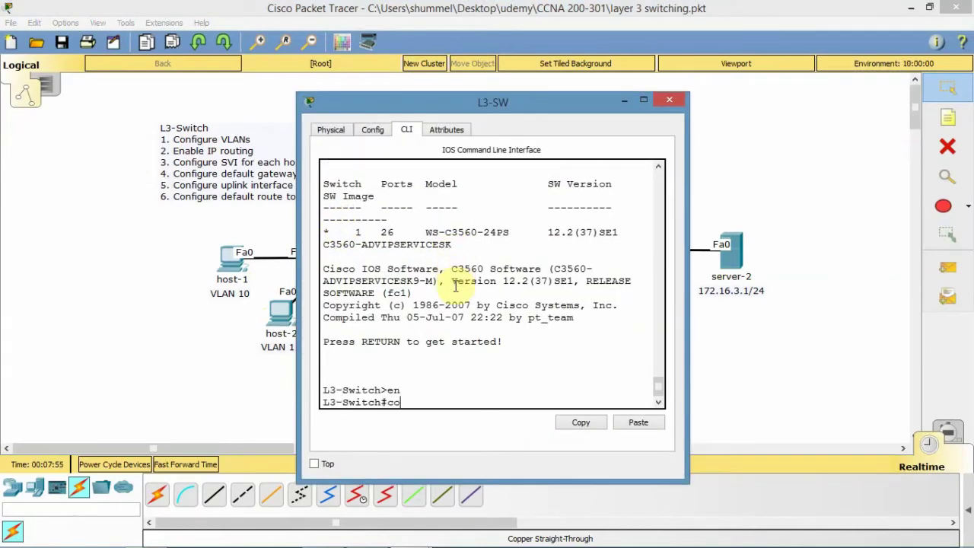
pyautogui.write('nf t')
pyautogui.press('Return')
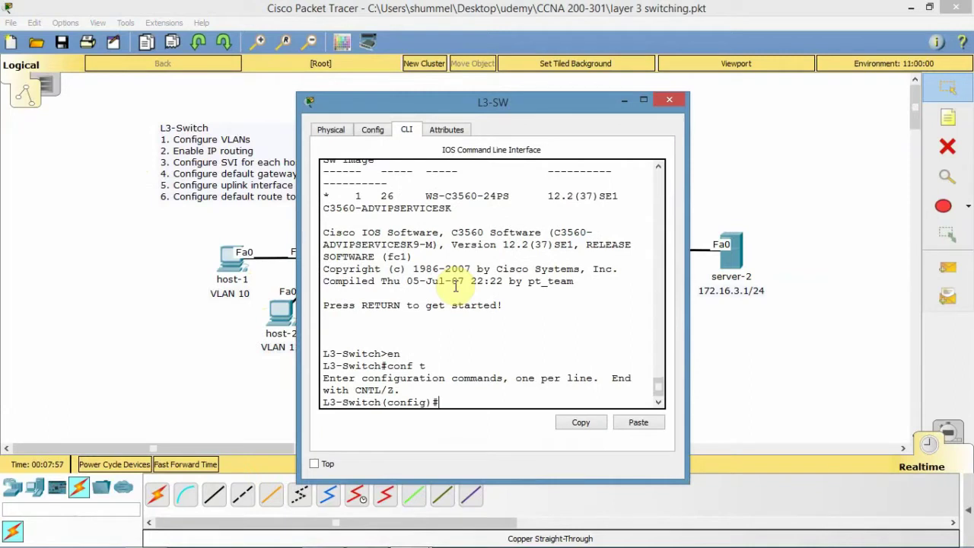
# Step: Configure Fa0/1 with switchport mode access and switchport access vlan 10
pyautogui.write('int fa0/1')
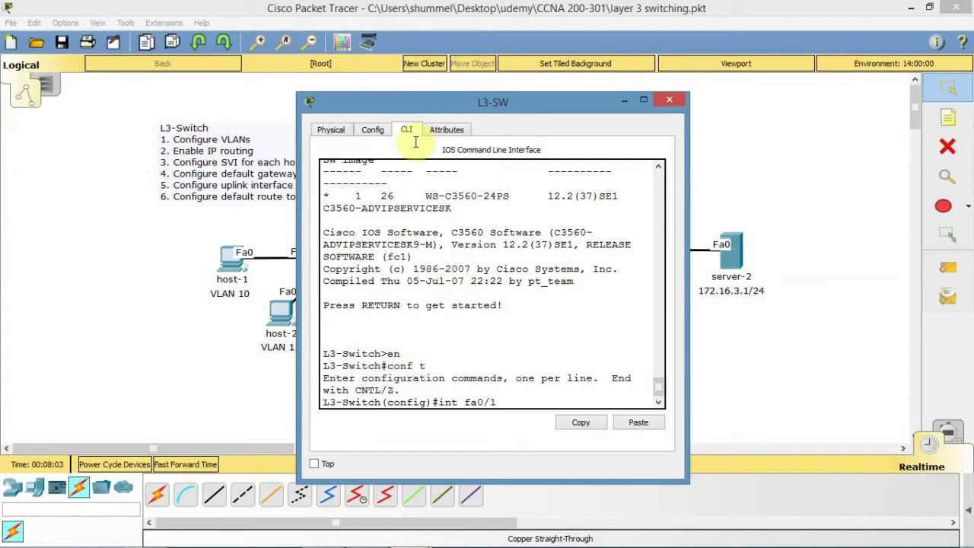
pyautogui.moveTo(462, 109); pyautogui.dragTo(567, 112)
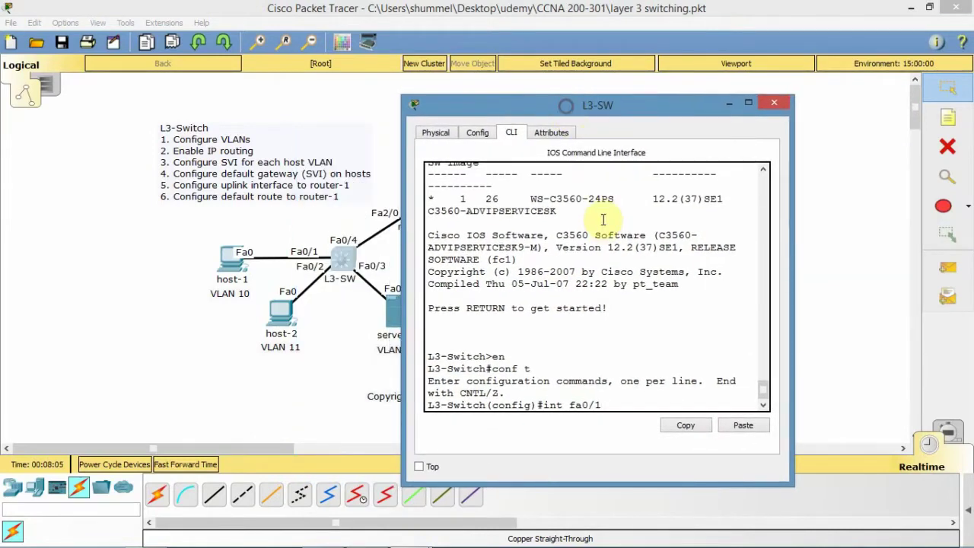
pyautogui.press('Return')
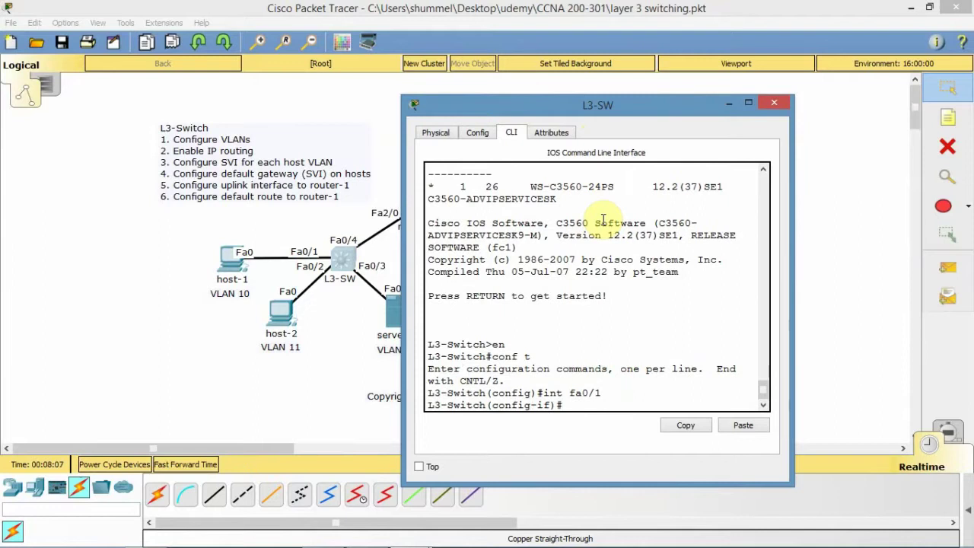
pyautogui.write('switchport mod')
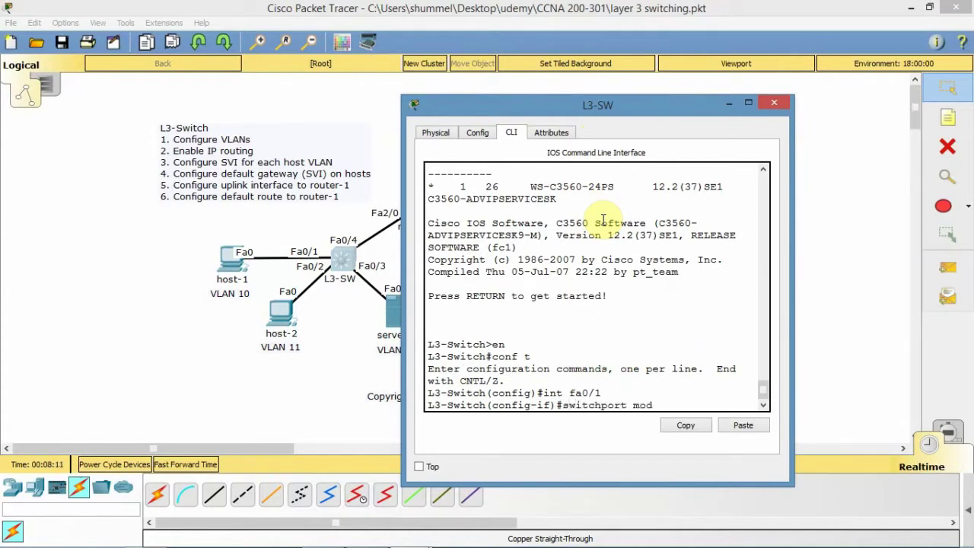
pyautogui.write('e access')
pyautogui.press('Return')
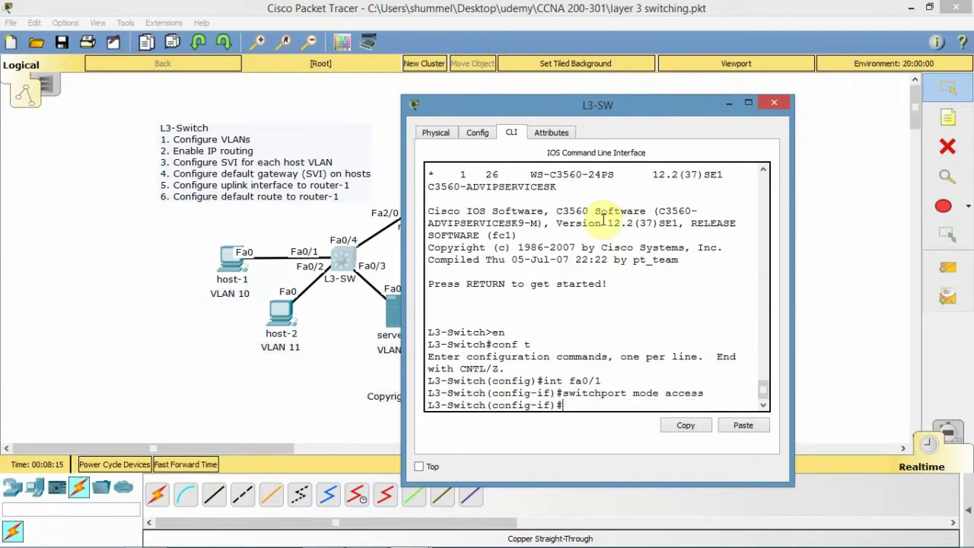
pyautogui.press('Up')
pyautogui.press('Up')
pyautogui.press('Down')
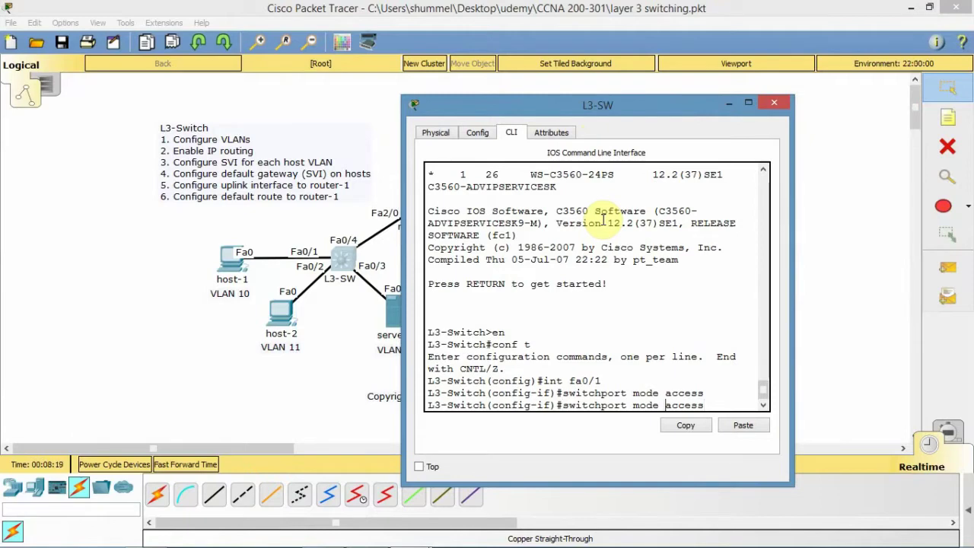
pyautogui.press('BackSpace')
pyautogui.press('BackSpace')
pyautogui.press('BackSpace')
pyautogui.press('BackSpace')
pyautogui.press('BackSpace')
pyautogui.write('vlan 10')
pyautogui.press('Return')
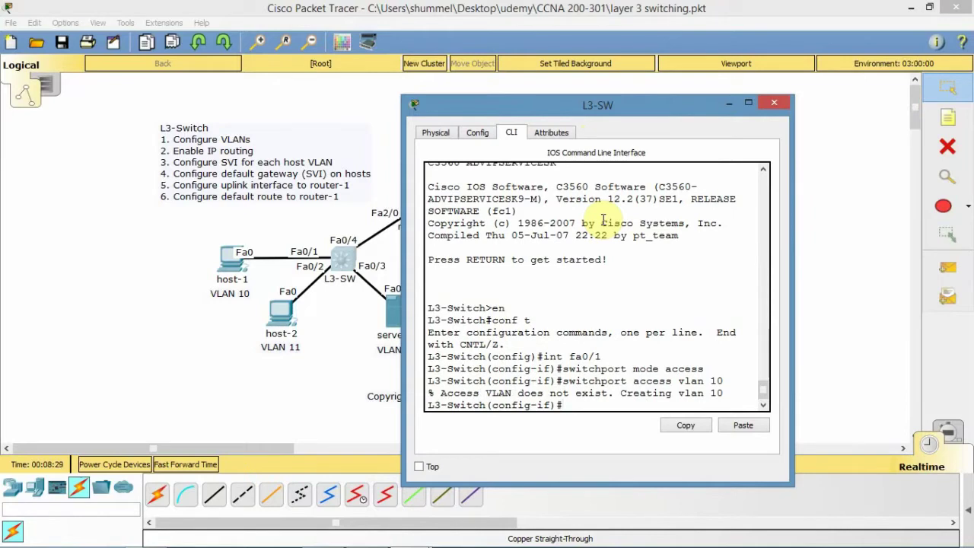
pyautogui.press('Up')
pyautogui.press('Up')
pyautogui.press('Up')
# Step: Make Fa0/2 an access port in VLAN 11
pyautogui.press('BackSpace')
pyautogui.write('2')
pyautogui.press('Return')
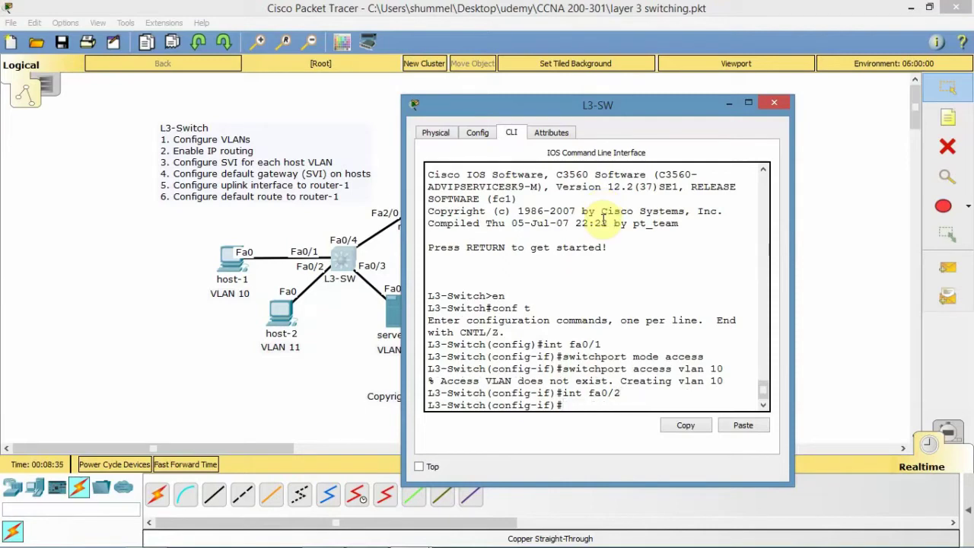
pyautogui.press('Up')
pyautogui.press('Up')
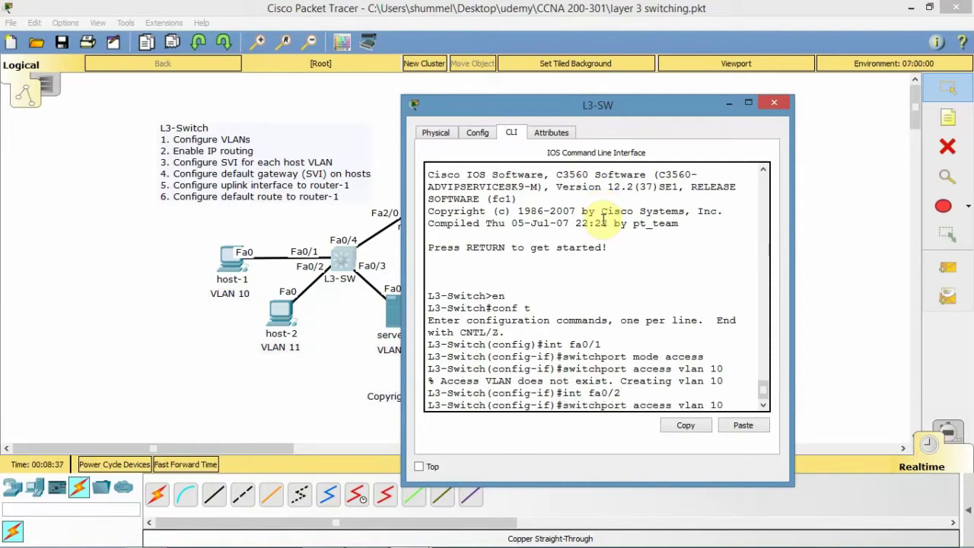
pyautogui.press('Up')
pyautogui.press('Return')
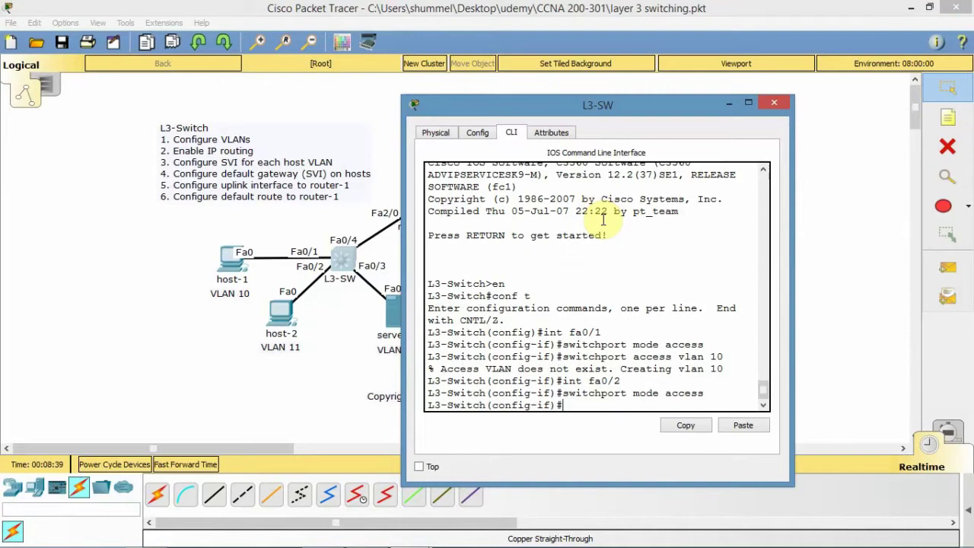
pyautogui.press('Up')
pyautogui.press('Up')
pyautogui.press('Up')
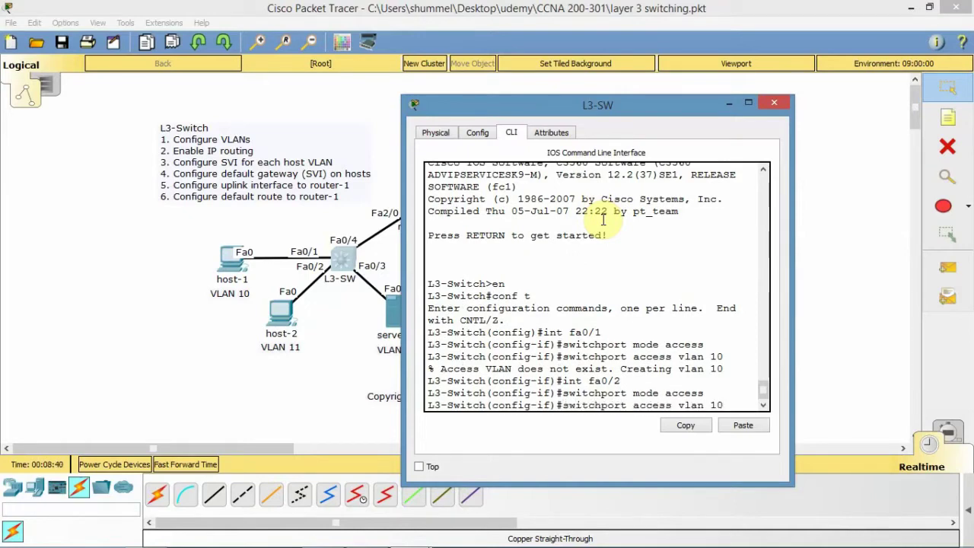
pyautogui.press('BackSpace')
pyautogui.write('1')
pyautogui.press('Return')
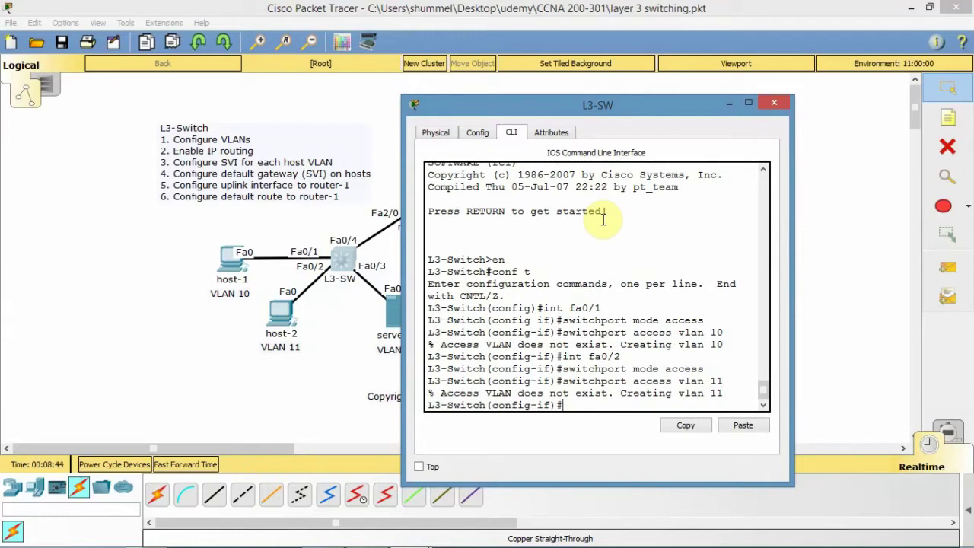
# Step: Make Fa0/3 an access port in VLAN 12
pyautogui.press('Up')
pyautogui.press('Up')
pyautogui.press('Up')
pyautogui.press('BackSpace')
pyautogui.write('3')
pyautogui.press('Return')
pyautogui.press('Up')
pyautogui.press('Up')
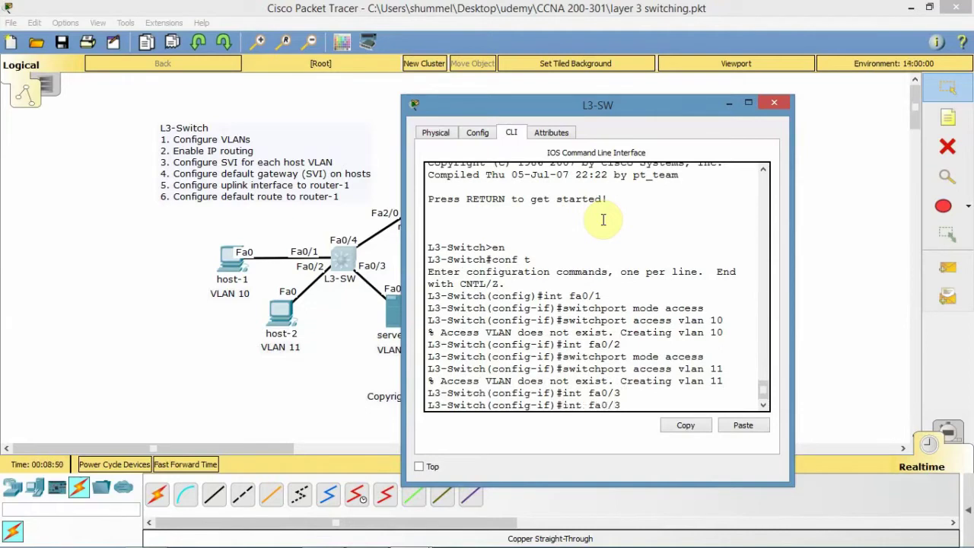
pyautogui.press('Up')
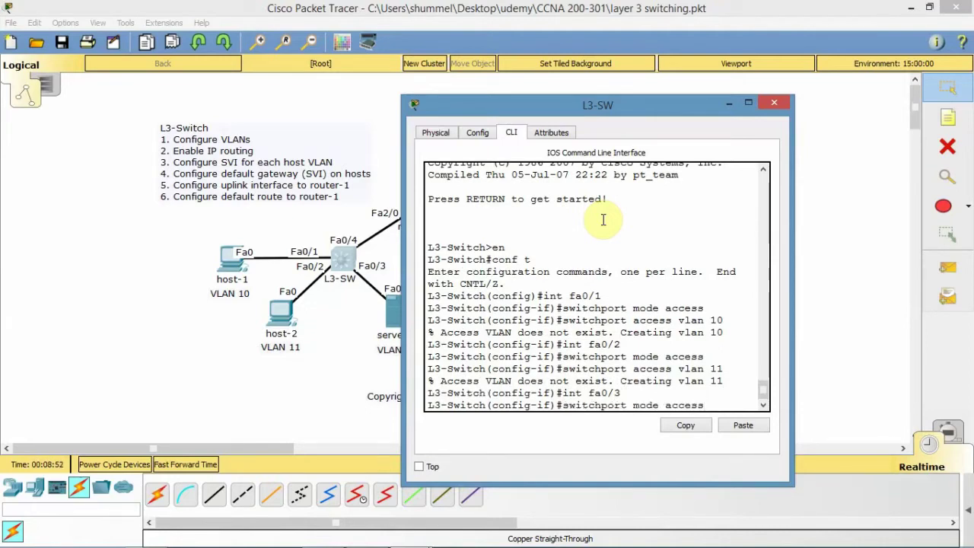
pyautogui.press('Return')
pyautogui.press('Up')
pyautogui.press('Up')
pyautogui.press('Up')
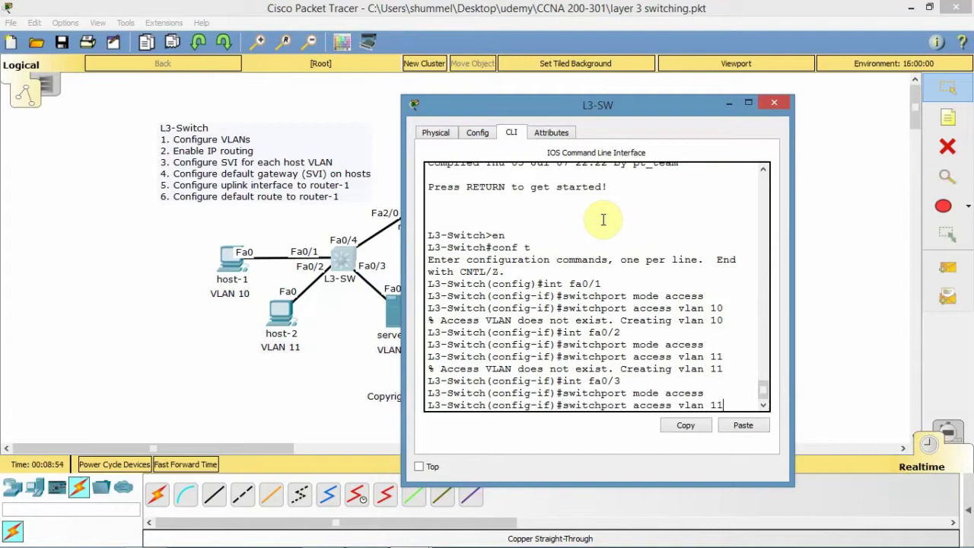
pyautogui.press('BackSpace')
pyautogui.write('2')
pyautogui.press('Return')
pyautogui.press('Return')
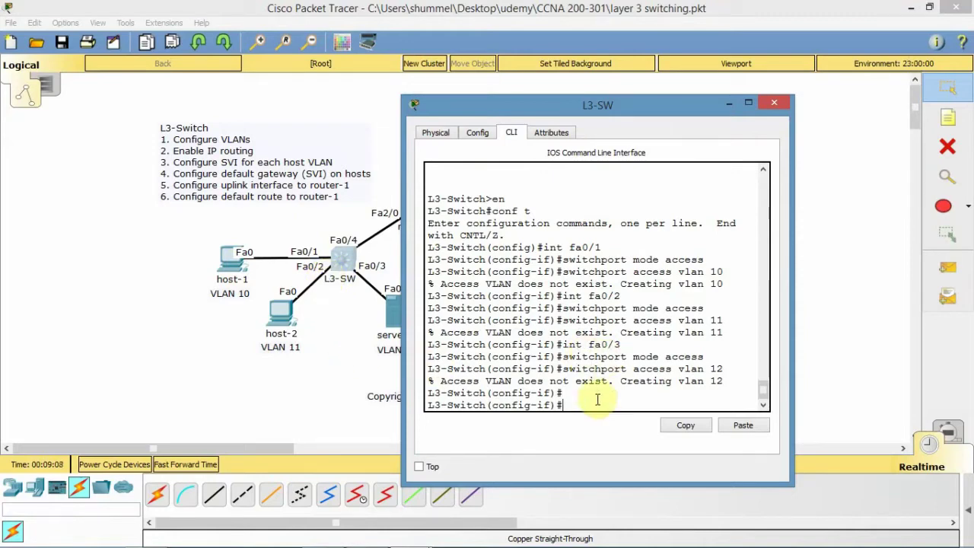
# Step: Exit to global configuration and issue 'ip routing' on L3-SW
pyautogui.write('exit')
pyautogui.press('Return')
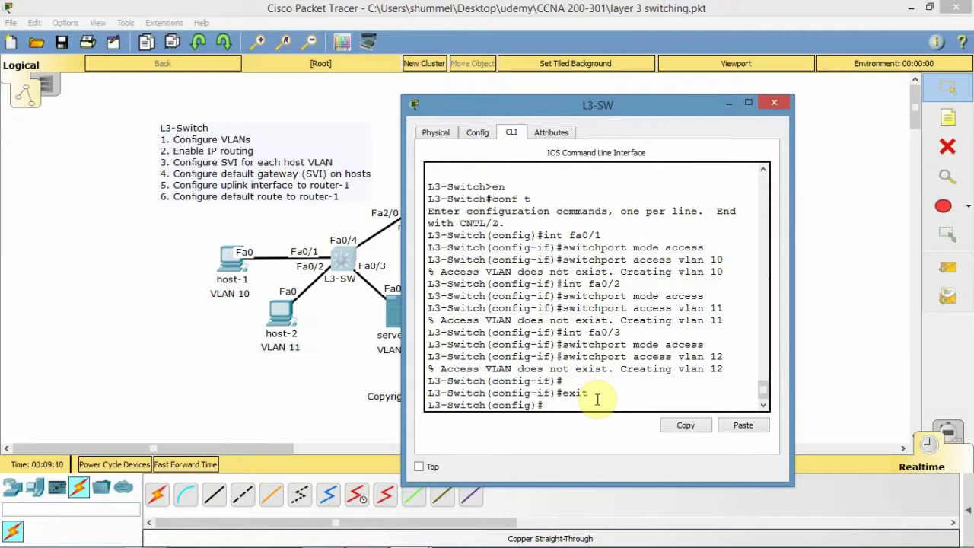
pyautogui.write('ip routing')
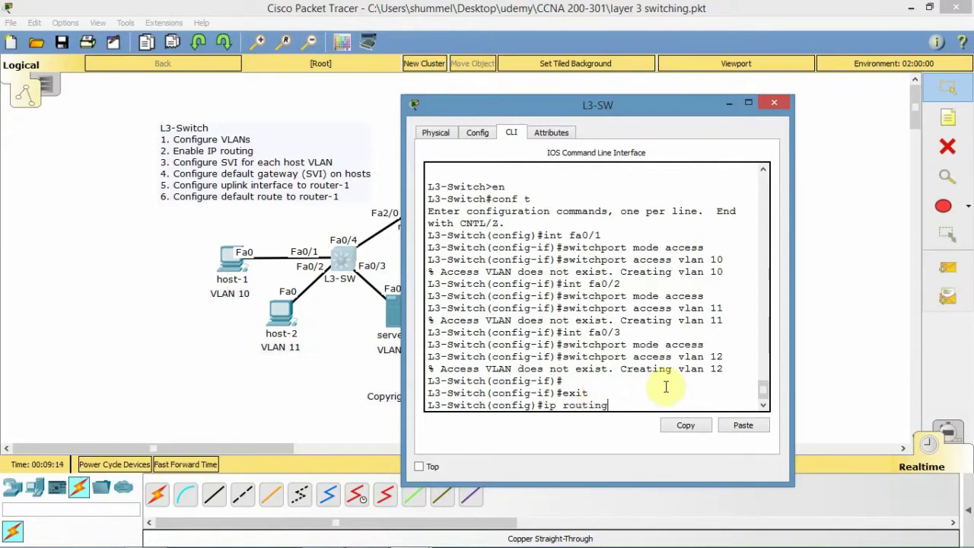
pyautogui.press('Return')
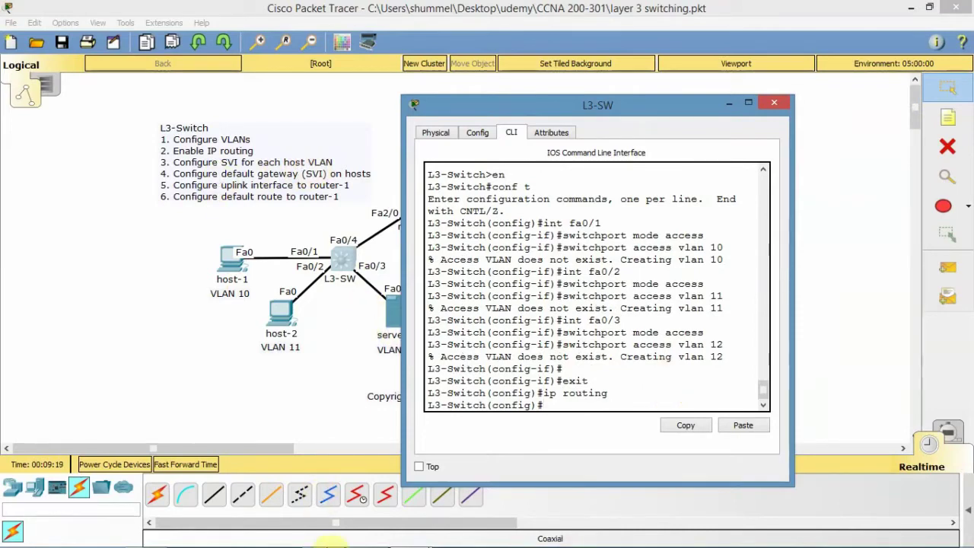
# Step: Bring up the lab PDF at section 3's SVI commands for VLANs 10, 11 and 12
pyautogui.click(373, 536)
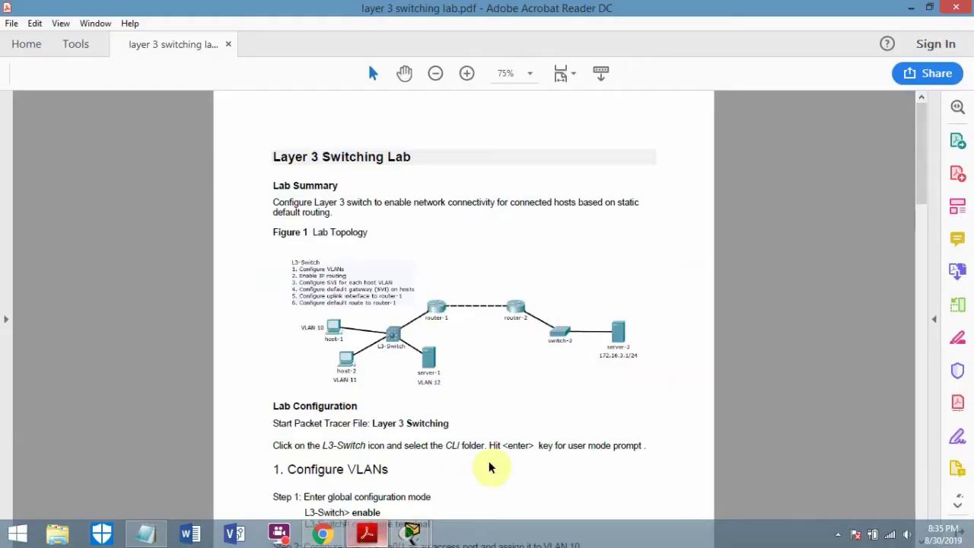
pyautogui.scroll(-5, 489, 461)
pyautogui.scroll(-5, 489, 461)
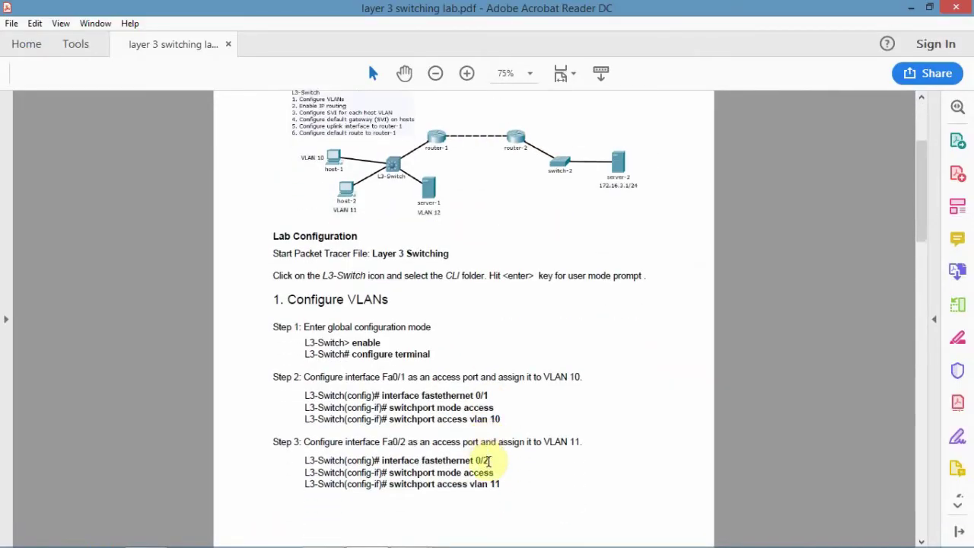
pyautogui.scroll(-7, 489, 464)
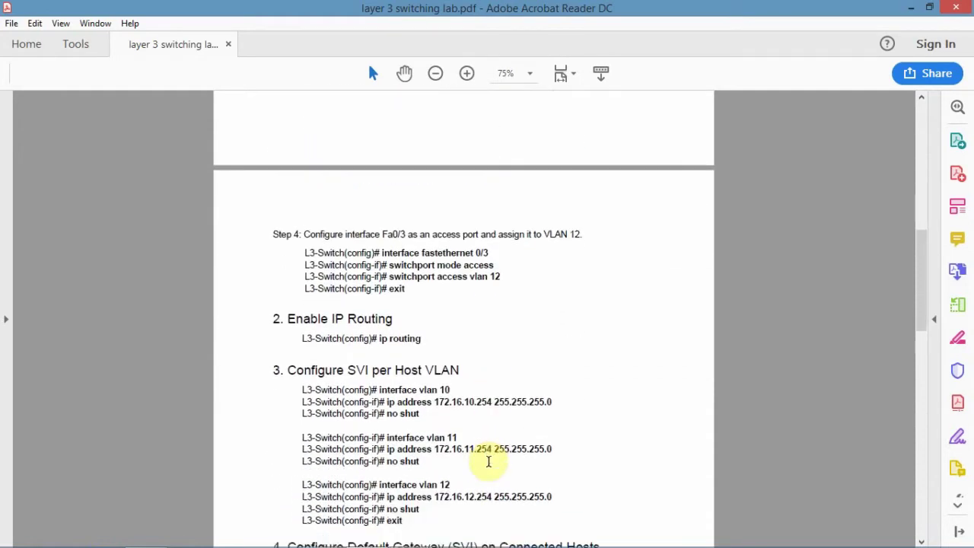
pyautogui.scroll(-3, 490, 461)
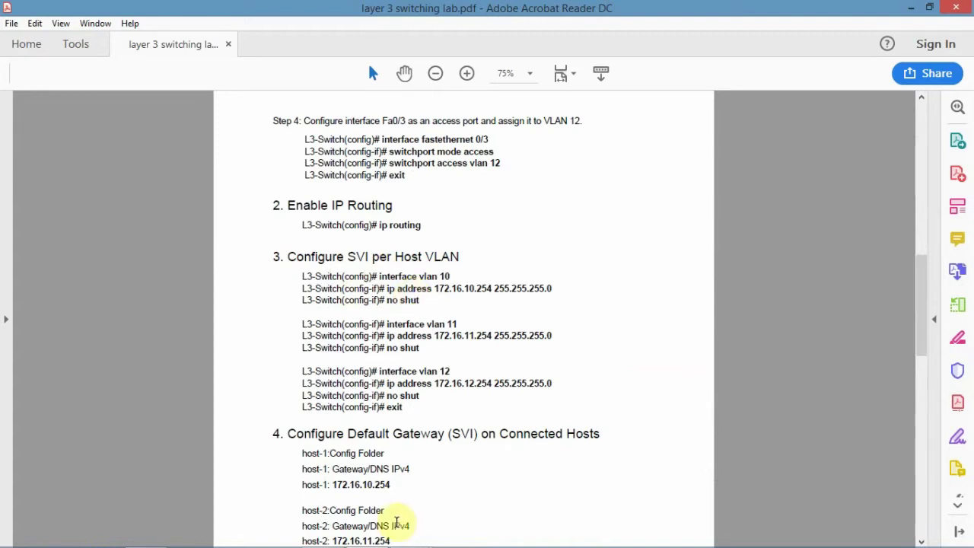
pyautogui.moveTo(421, 539)
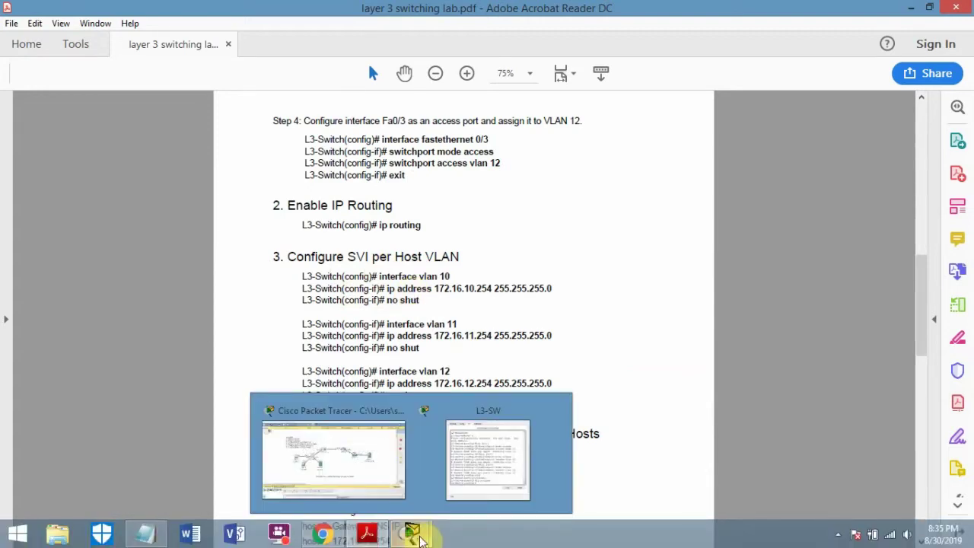
# Step: Create interface VLAN 10 with address 172.16.10.254 255.255.255.0 and enable it
pyautogui.click(484, 467)
pyautogui.write('itch(config)#i')
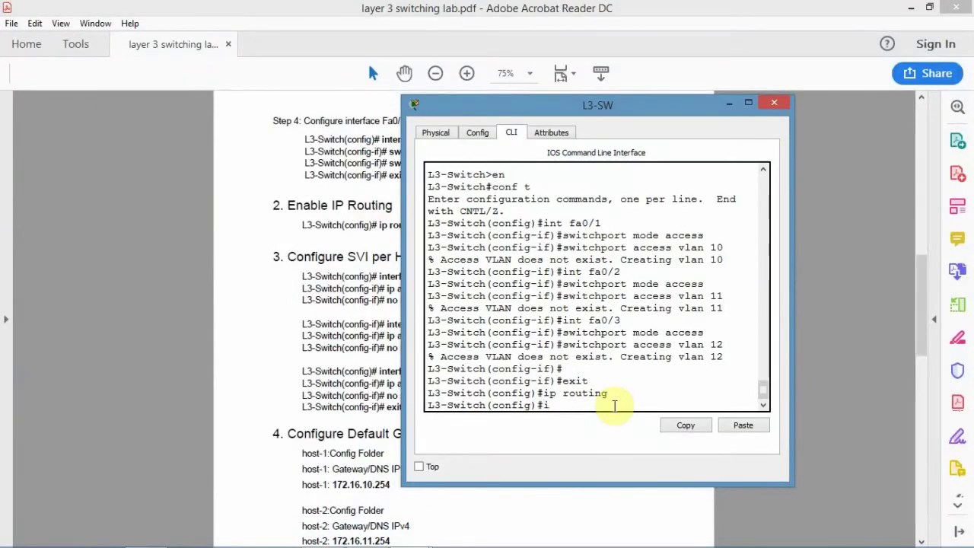
pyautogui.press('BackSpace')
pyautogui.write('int vlan 10')
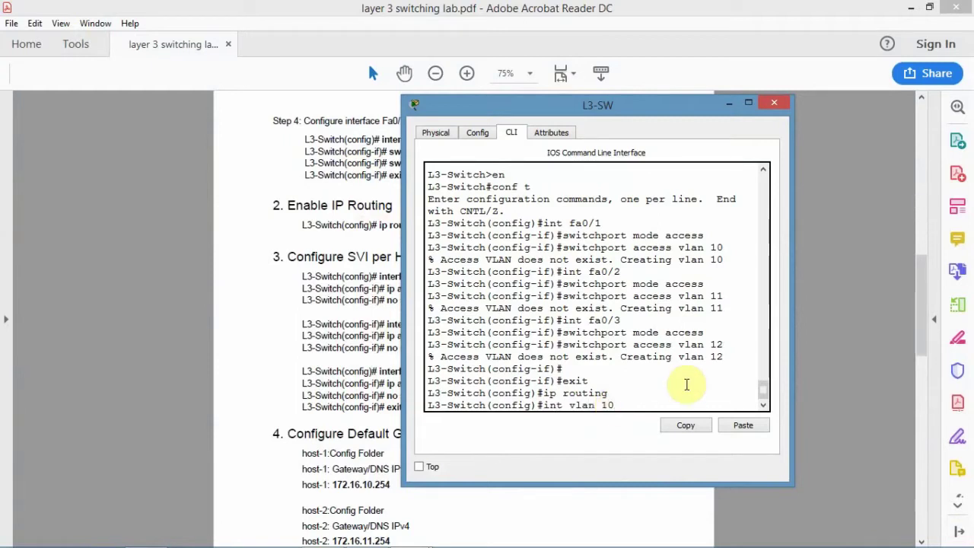
pyautogui.press('Return')
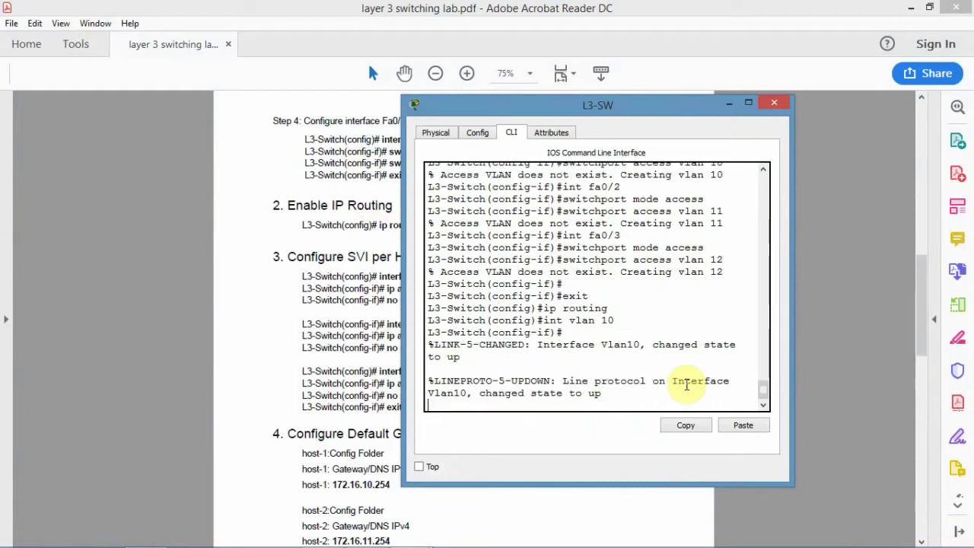
pyautogui.press('Return')
pyautogui.write('ip')
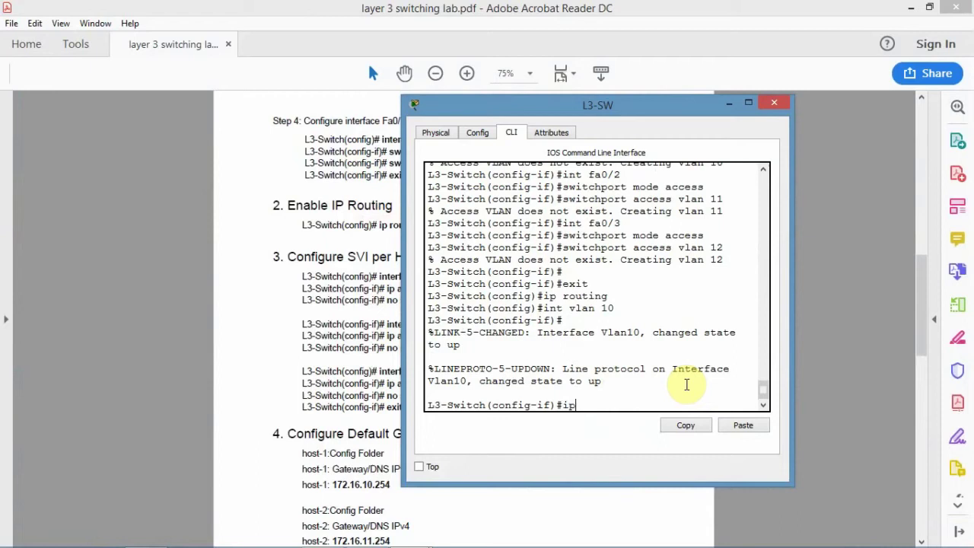
pyautogui.write(' address 172.16')
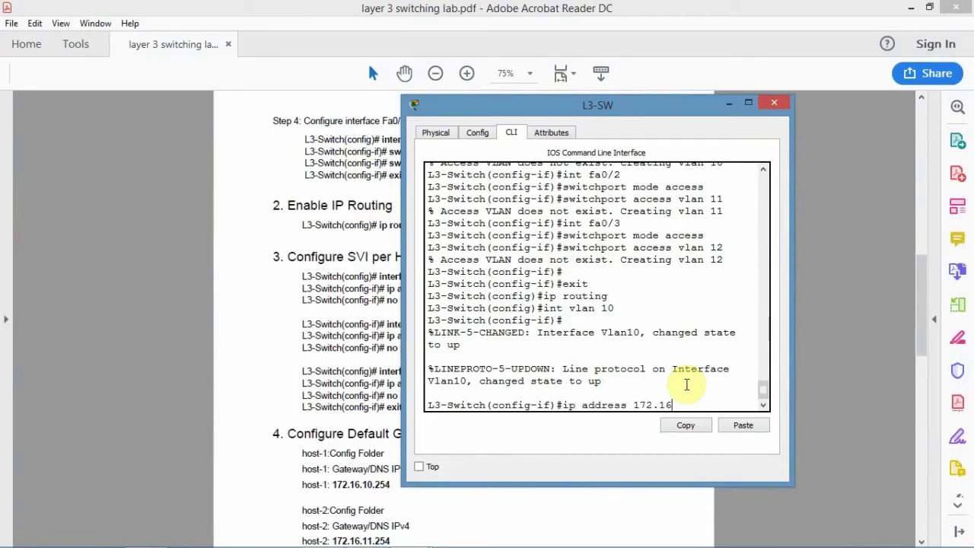
pyautogui.write('.10.')
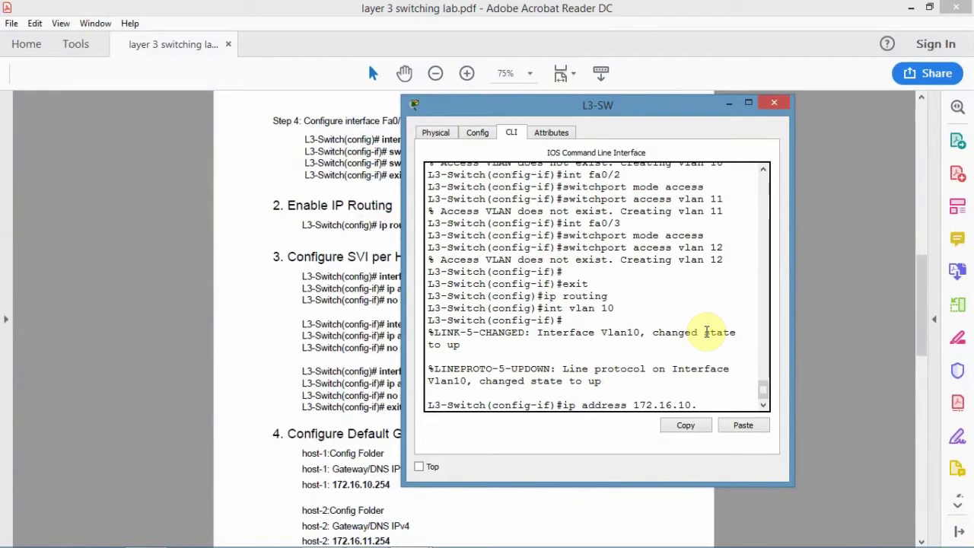
pyautogui.write('254 255')
pyautogui.press('BackSpace')
pyautogui.press('BackSpace')
pyautogui.press('BackSpace')
pyautogui.press('BackSpace')
pyautogui.write('255.255.255')
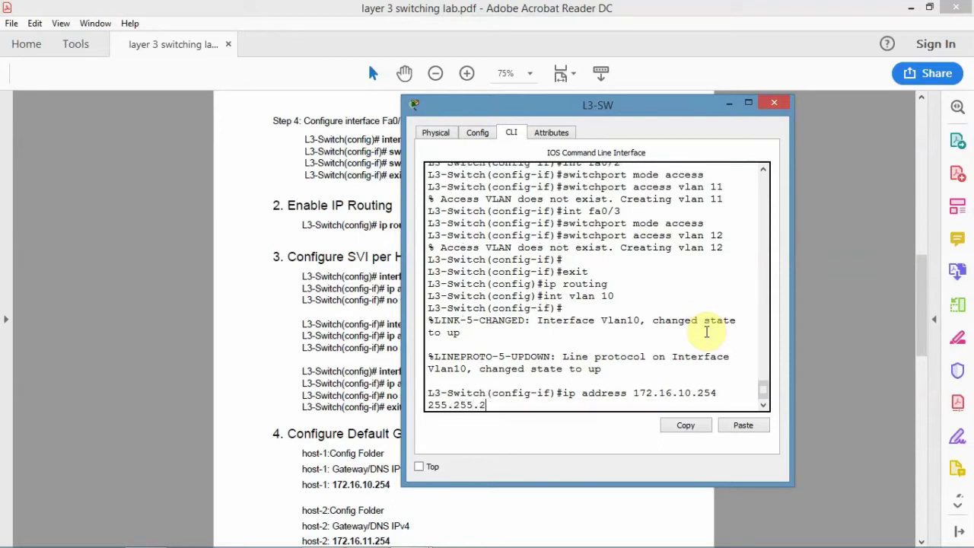
pyautogui.write('.0')
pyautogui.press('Return')
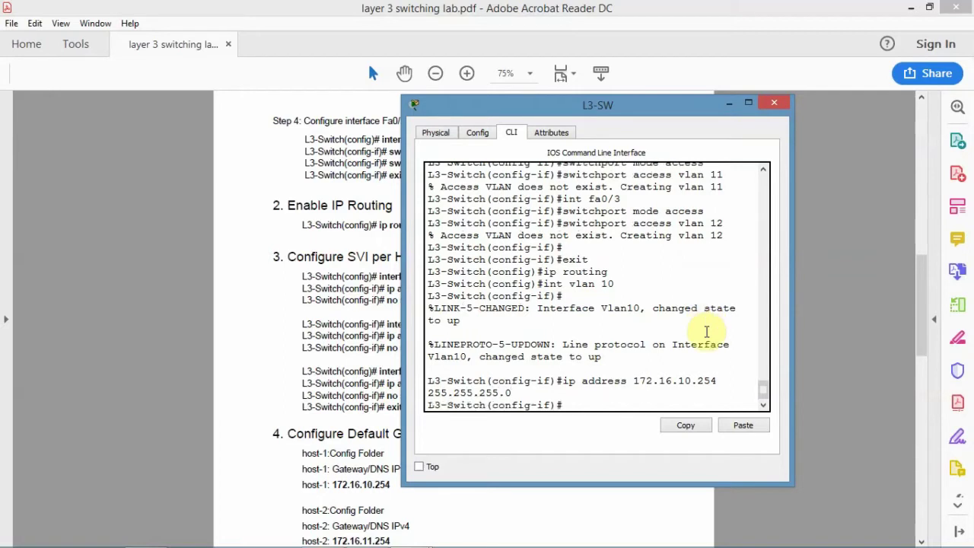
pyautogui.write('no shut')
pyautogui.press('Return')
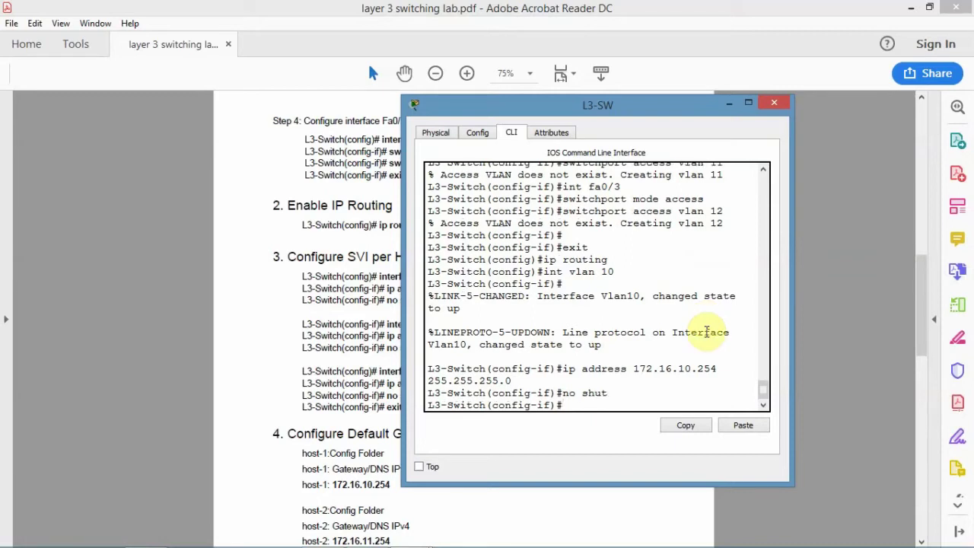
# Step: Create and enter interface VLAN 11
pyautogui.press('Up')
pyautogui.press('Up')
pyautogui.press('Up')
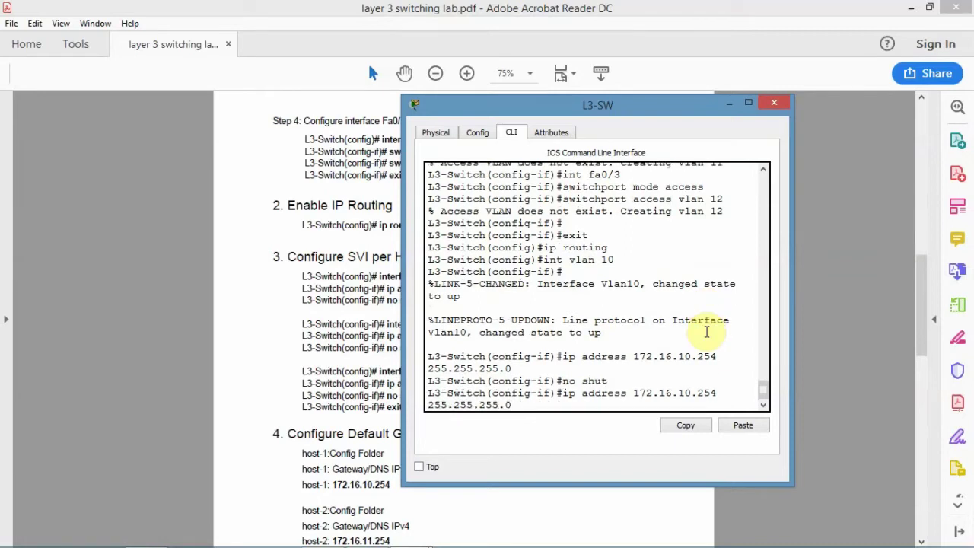
pyautogui.press('BackSpace')
pyautogui.write('11')
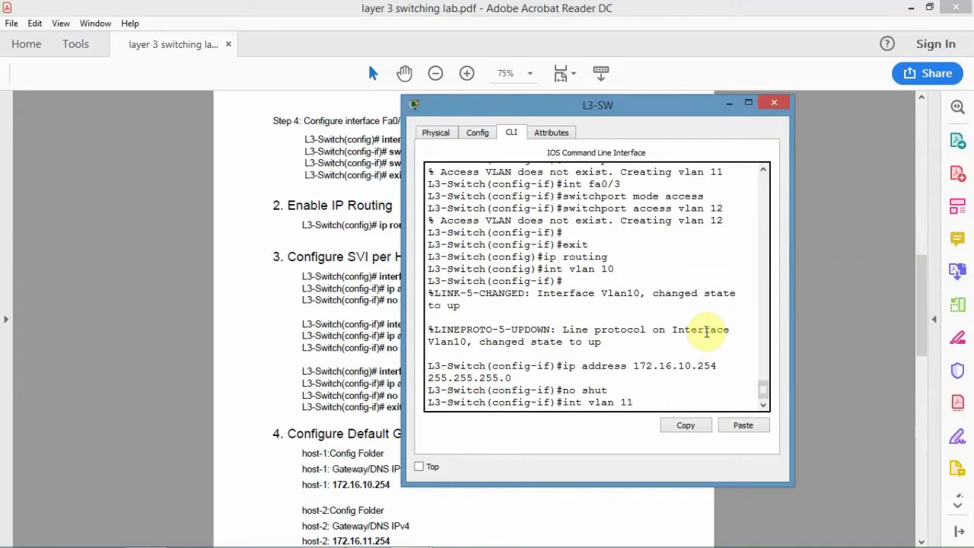
pyautogui.press('Return')
pyautogui.press('Return')
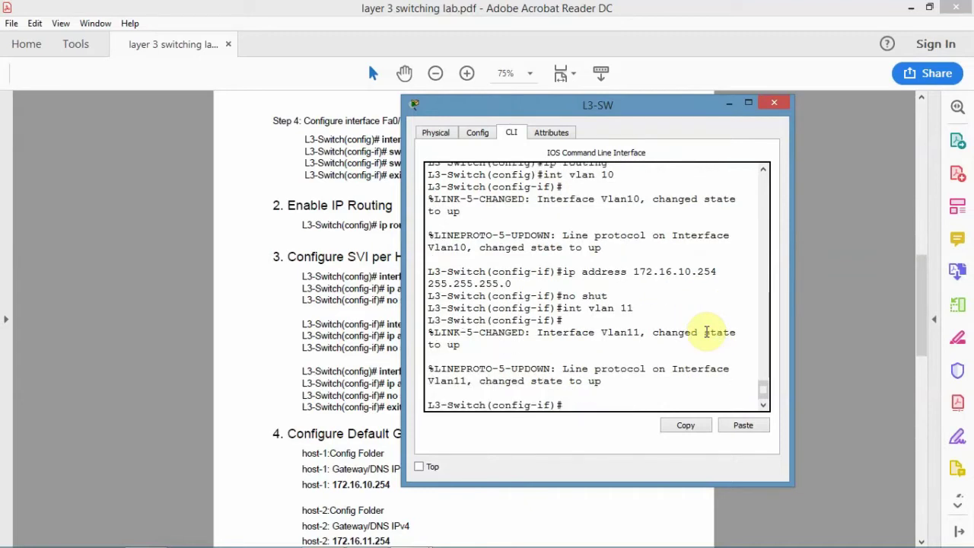
# Step: Give VLAN 11 the address 172.16.11.254 255.255.255.0 and enable it
pyautogui.press('Up')
pyautogui.press('Up')
pyautogui.press('Up')
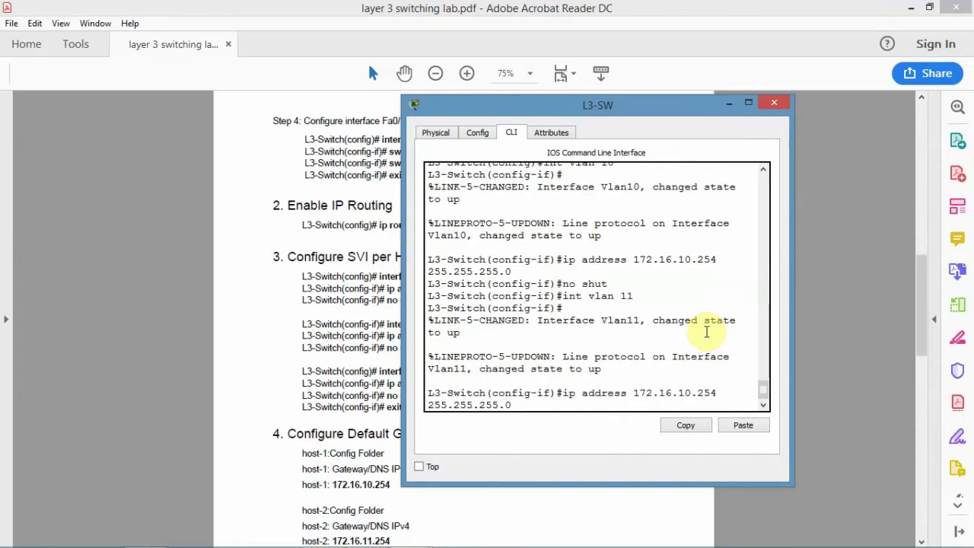
pyautogui.press('Left')
pyautogui.press('BackSpace')
pyautogui.write('1')
pyautogui.press('Return')
pyautogui.press('Up')
pyautogui.press('Up')
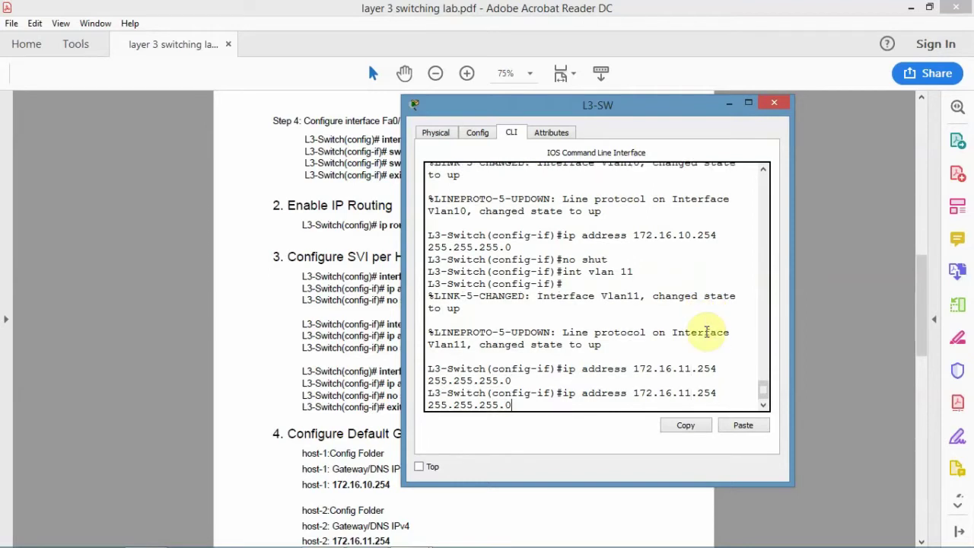
pyautogui.press('Up')
pyautogui.press('Return')
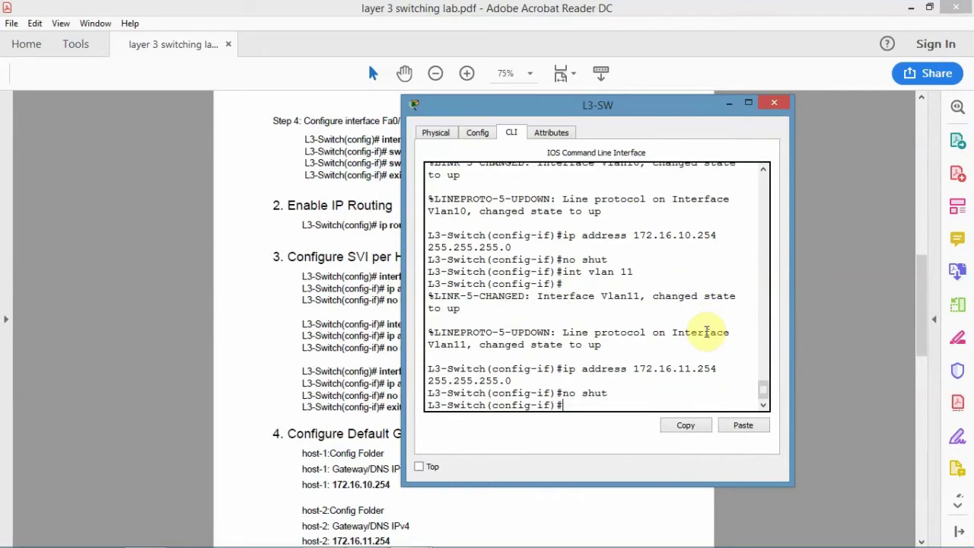
pyautogui.press('Up')
pyautogui.press('Up')
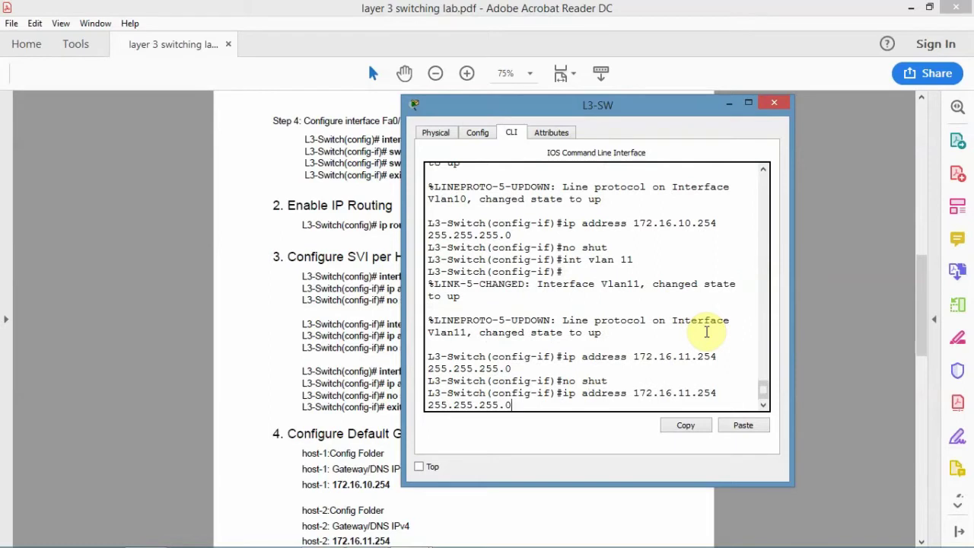
pyautogui.press('Up')
pyautogui.press('Up')
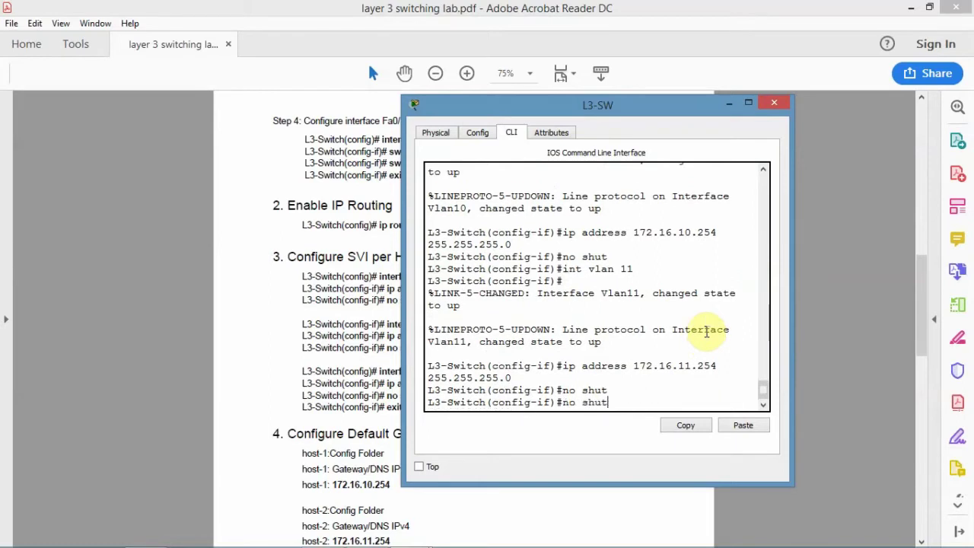
pyautogui.press('Up')
pyautogui.press('Up')
pyautogui.press('Up')
pyautogui.press('Up')
pyautogui.press('Up')
pyautogui.press('Up')
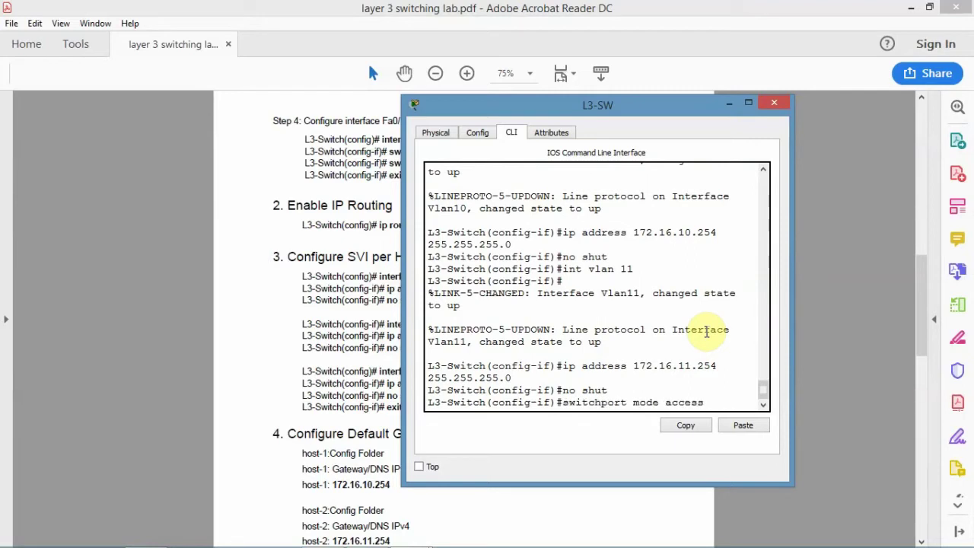
pyautogui.press('Down')
pyautogui.press('Down')
pyautogui.press('Down')
pyautogui.press('Down')
pyautogui.press('Down')
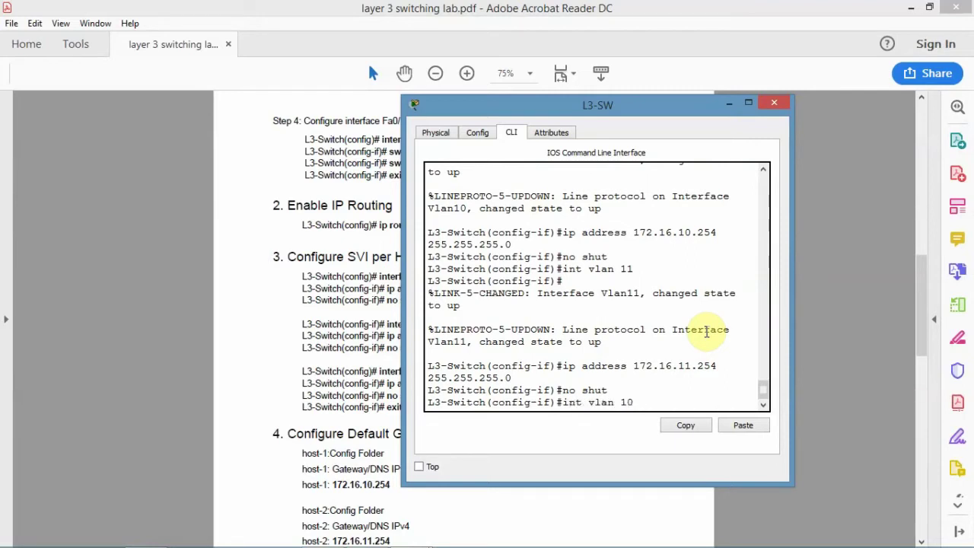
pyautogui.press('Down')
pyautogui.press('Down')
pyautogui.press('Down')
# Step: Create interface VLAN 12 with address 172.16.12.254 255.255.255.0 and enable it
pyautogui.write('int fa0')
pyautogui.press('BackSpace')
pyautogui.press('BackSpace')
pyautogui.press('BackSpace')
pyautogui.press('BackSpace')
pyautogui.write('vlan 12')
pyautogui.press('Return')
pyautogui.press('Return')
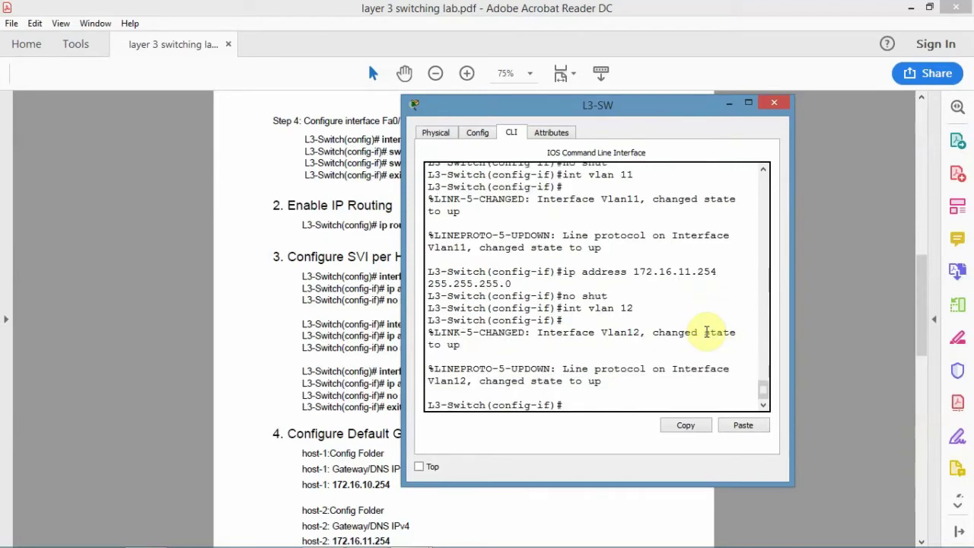
pyautogui.press('Up')
pyautogui.press('Up')
pyautogui.press('Up')
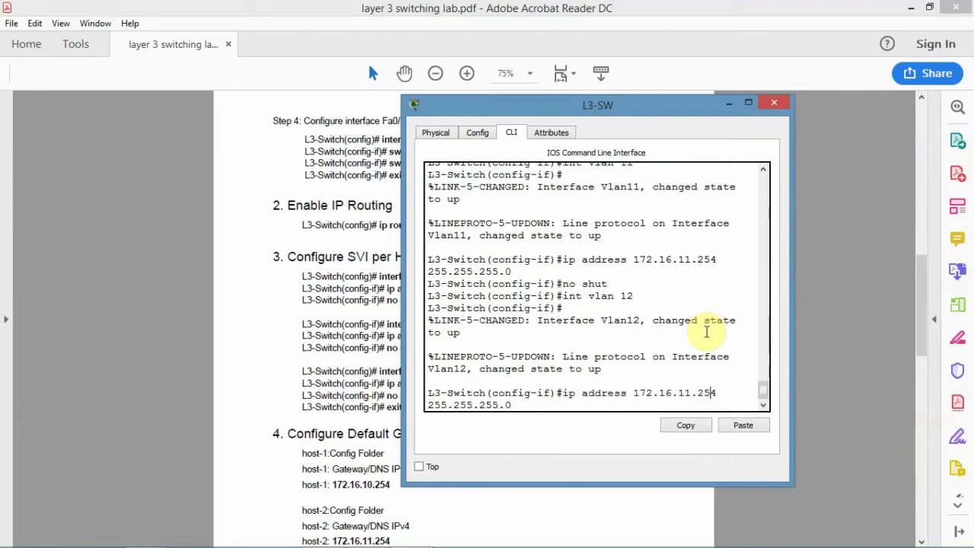
pyautogui.press('BackSpace')
pyautogui.write('2')
pyautogui.press('Return')
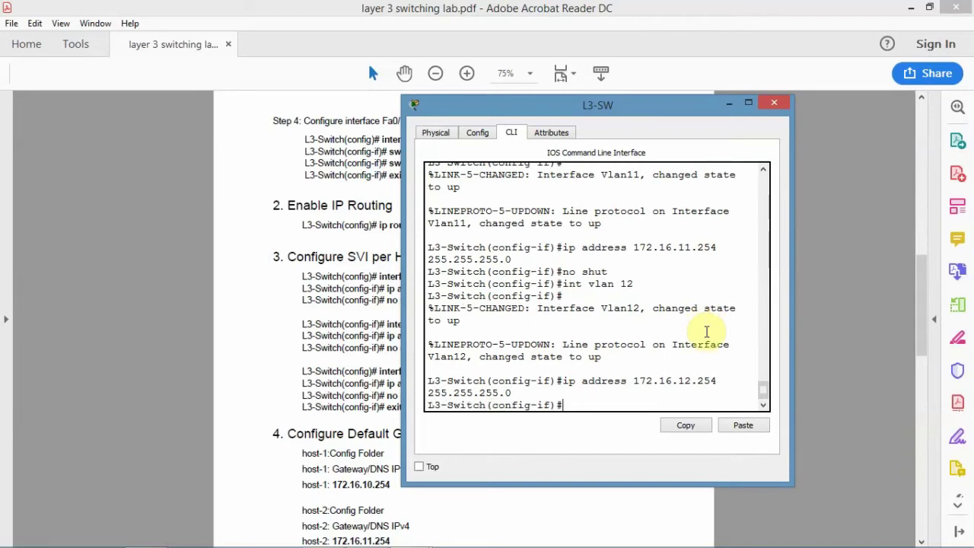
pyautogui.write('no db')
pyautogui.press('BackSpace')
pyautogui.write('shur')
pyautogui.press('BackSpace')
pyautogui.press('BackSpace')
pyautogui.press('BackSpace')
pyautogui.press('BackSpace')
pyautogui.write('shut')
pyautogui.press('Return')
pyautogui.press('Return')
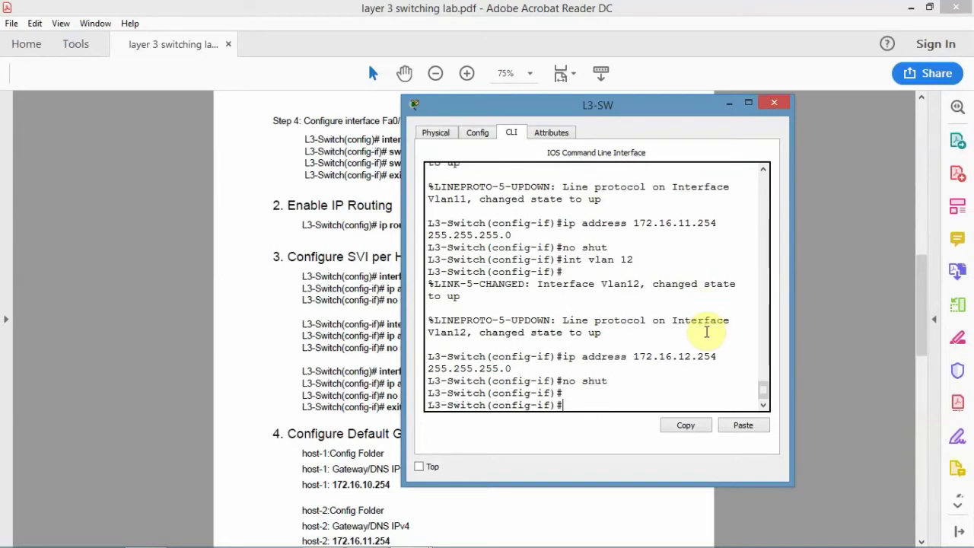
# Step: Leave interface configuration mode with exit
pyautogui.write('exir')
pyautogui.press('BackSpace')
pyautogui.write('t')
pyautogui.press('Return')
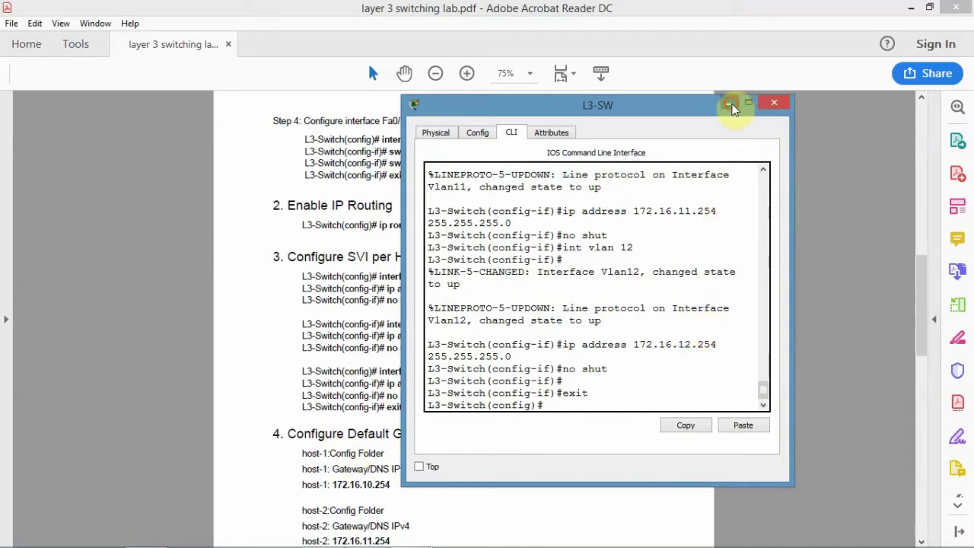
# Step: Set host-1's default gateway to 172.16.10.254
pyautogui.click(729, 102)
pyautogui.click(908, 10)
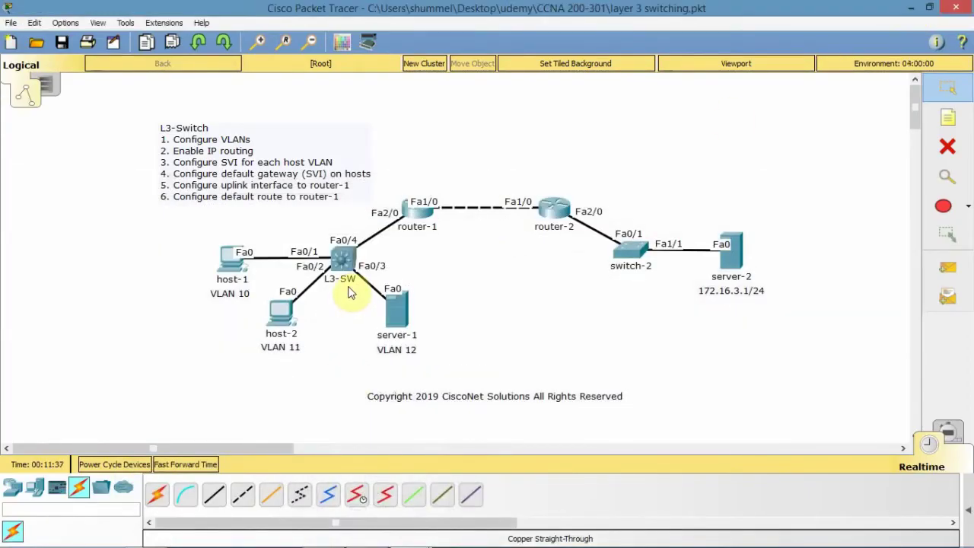
pyautogui.click(227, 265)
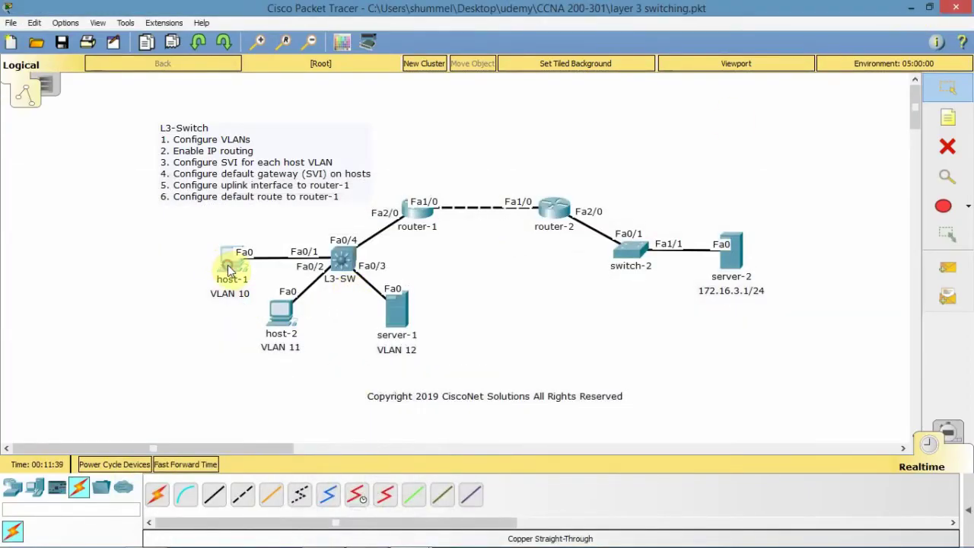
pyautogui.click(260, 130)
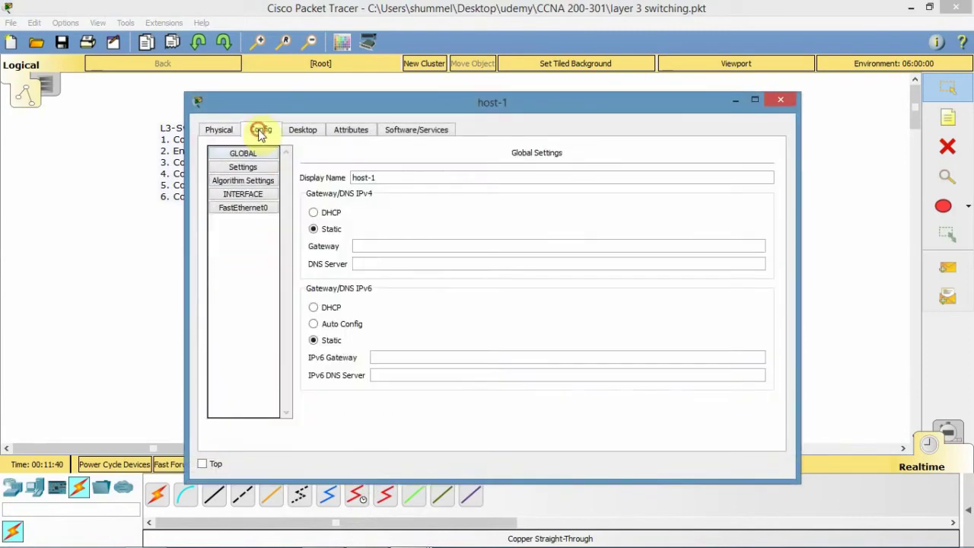
pyautogui.click(405, 246)
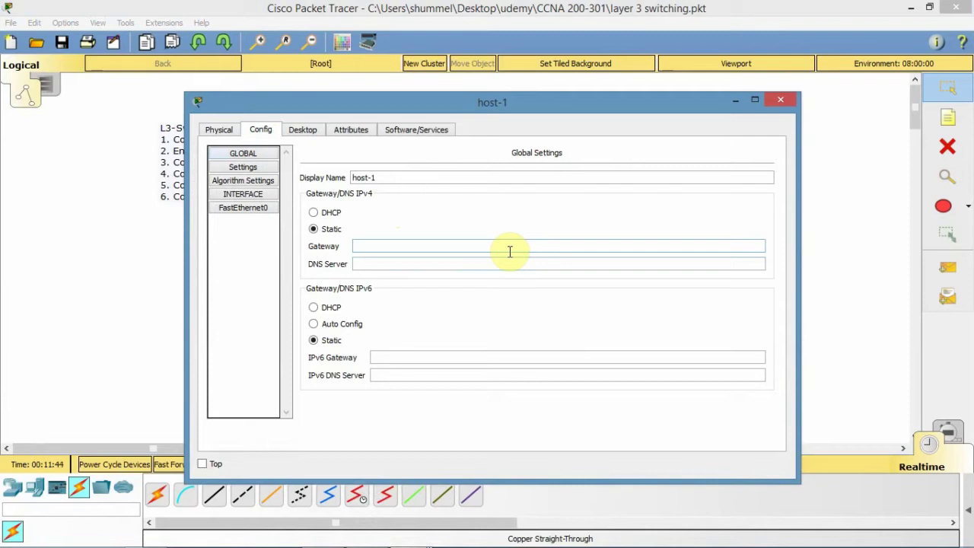
pyautogui.write('172.16.10.265')
pyautogui.press('BackSpace')
pyautogui.press('BackSpace')
pyautogui.write('54')
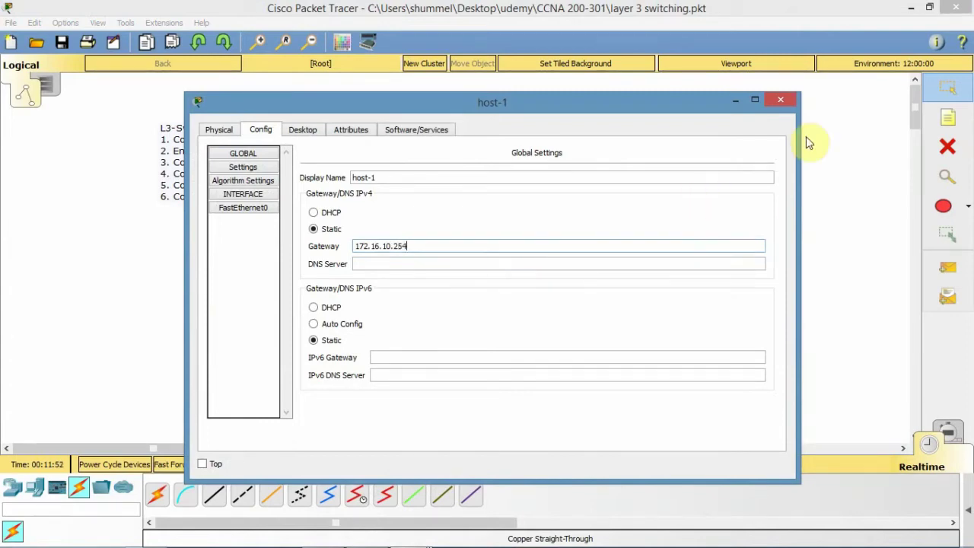
pyautogui.click(783, 103)
# Step: Enter 172.16.11.254 as host-2's gateway in Global Settings
pyautogui.click(289, 325)
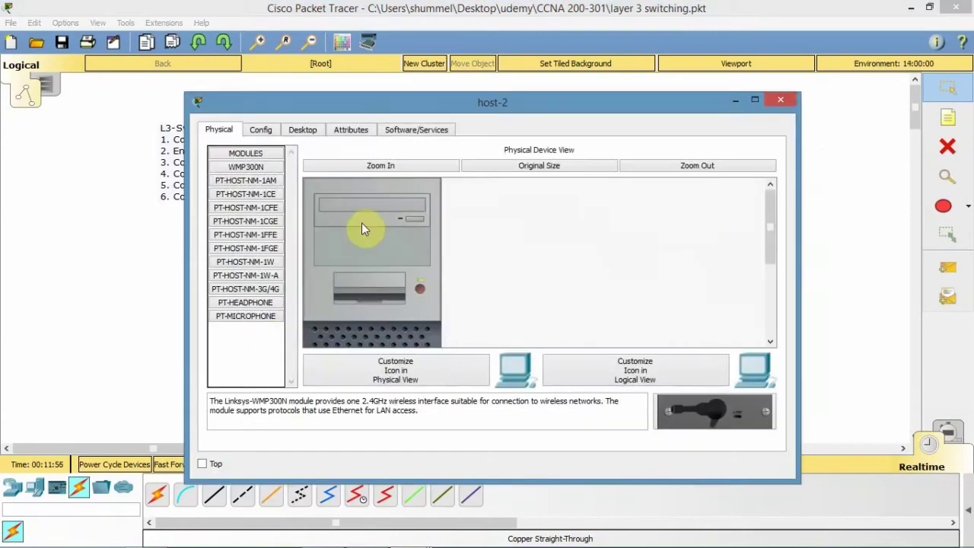
pyautogui.click(260, 130)
pyautogui.click(452, 245)
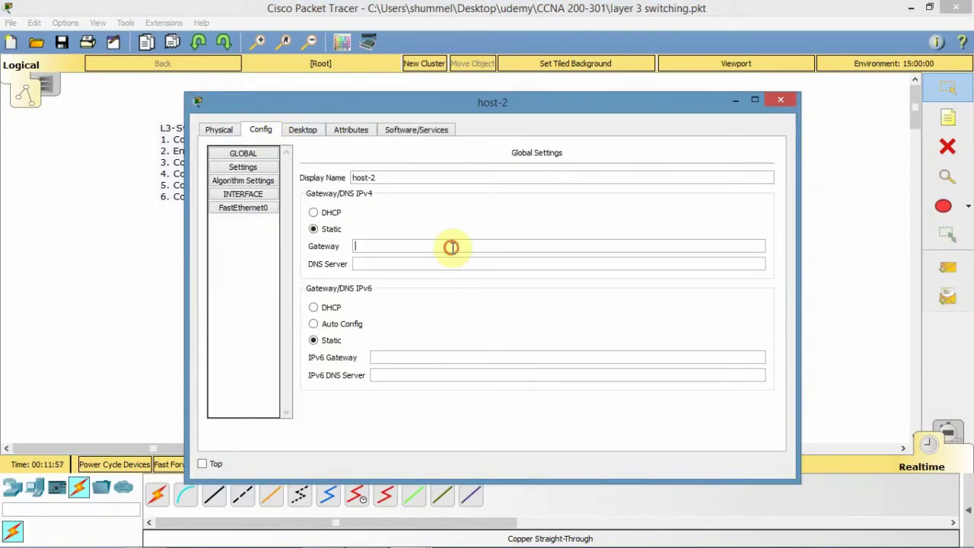
pyautogui.write('172.16.11.15')
pyautogui.press('BackSpace')
pyautogui.press('BackSpace')
pyautogui.write('254')
# Step: Enter 172.16.12.254 as server-1's gateway and close its window
pyautogui.click(775, 101)
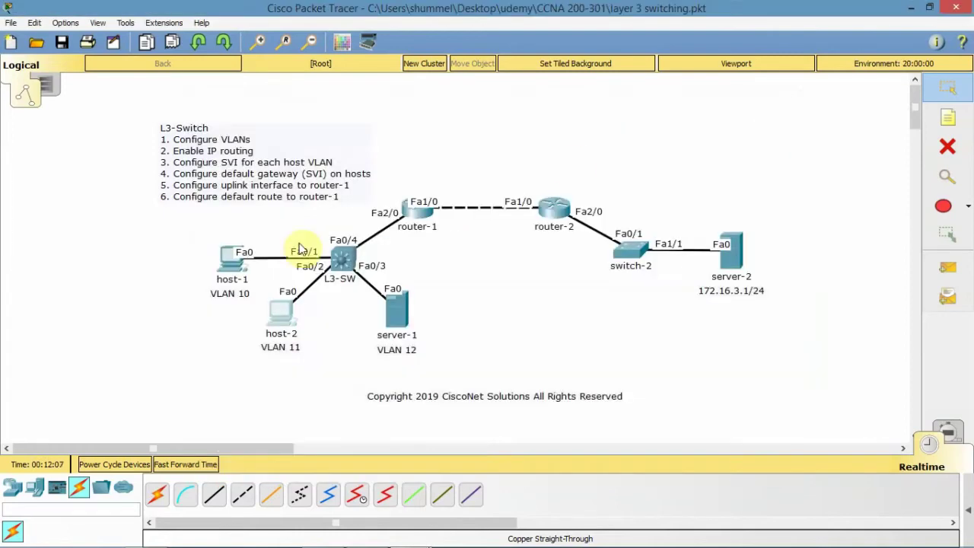
pyautogui.click(394, 313)
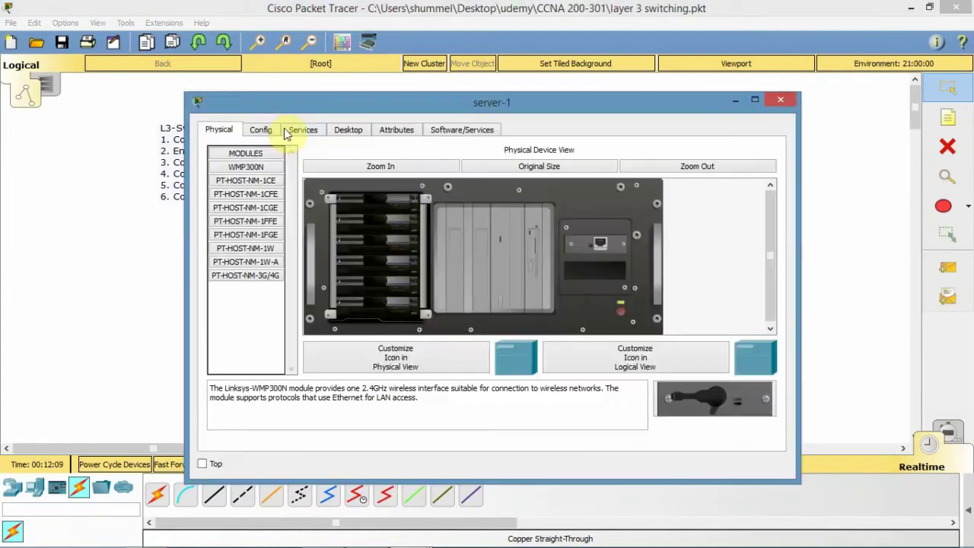
pyautogui.click(261, 131)
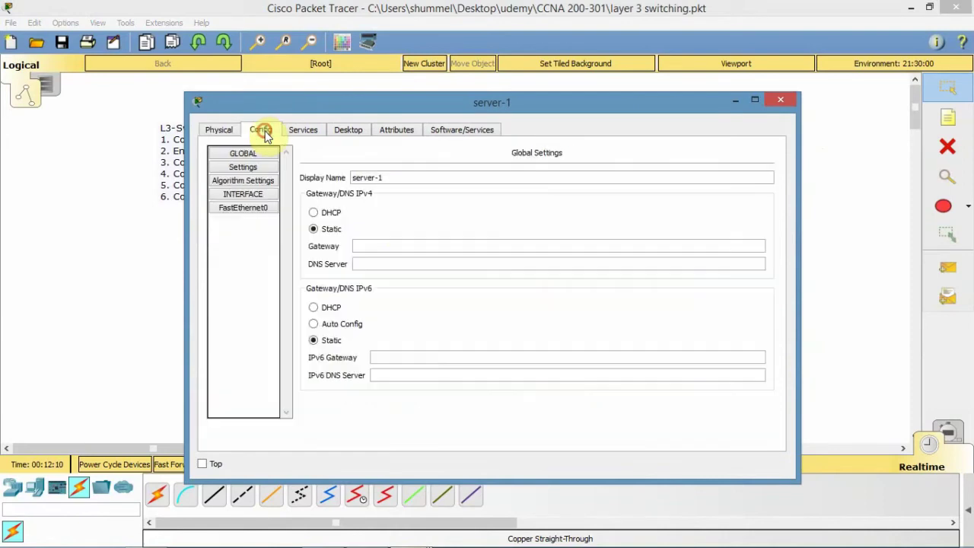
pyautogui.click(397, 242)
pyautogui.write('172.16')
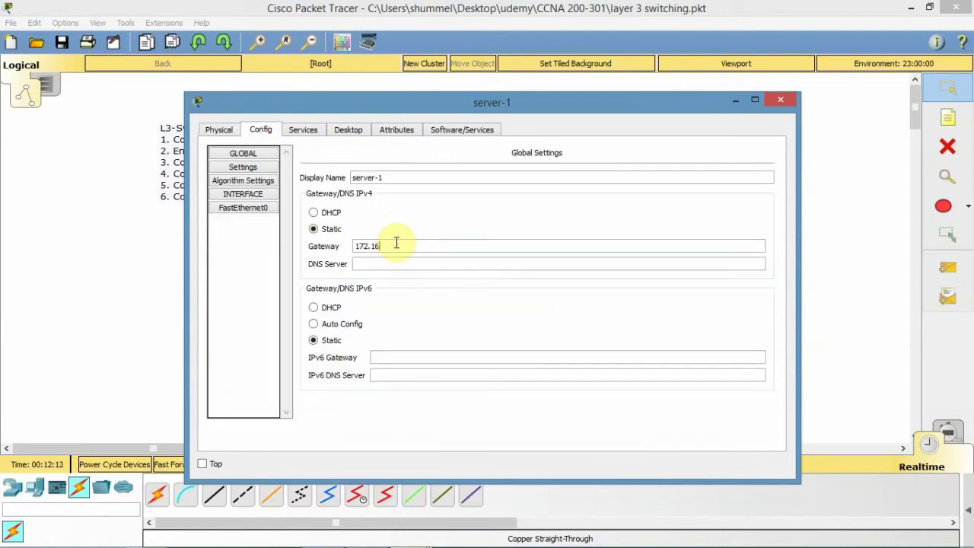
pyautogui.write('.12.25')
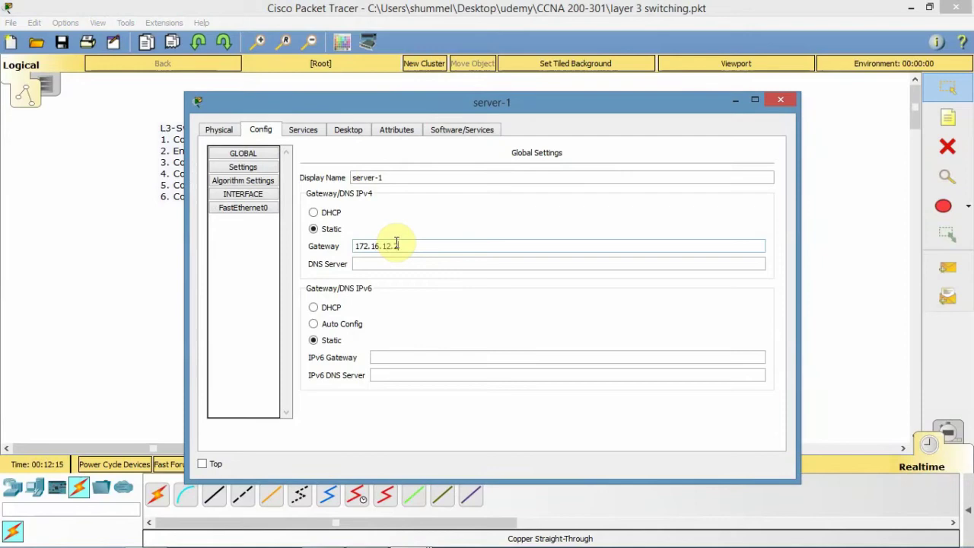
pyautogui.write('4')
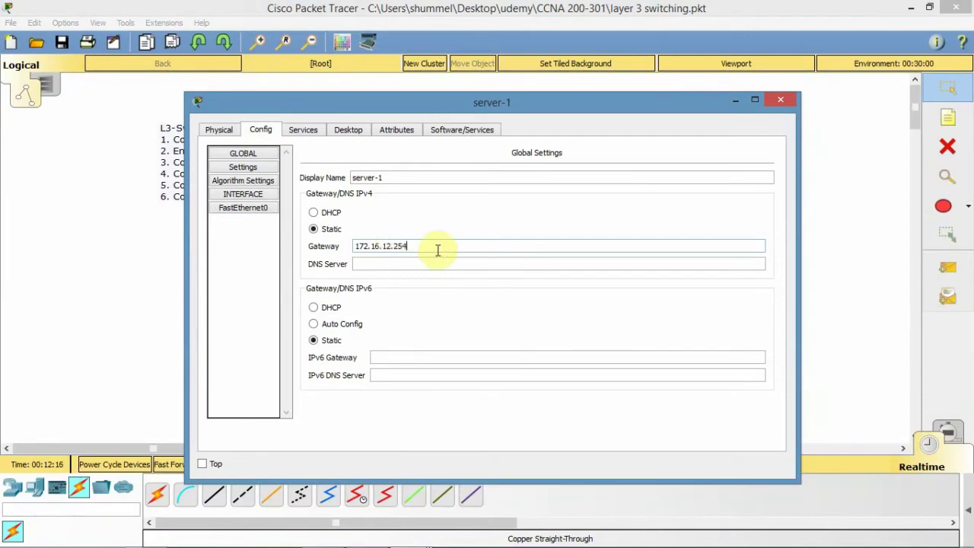
pyautogui.click(789, 102)
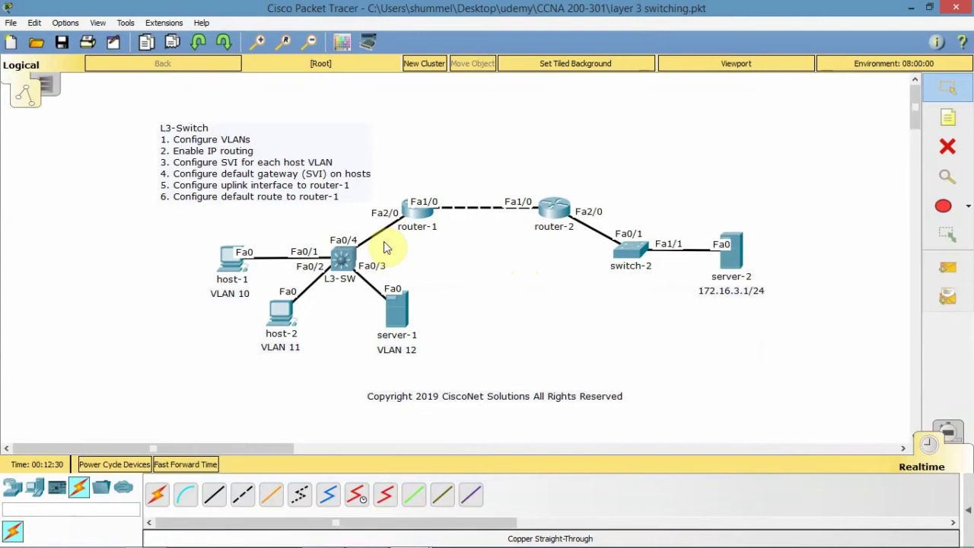
# Step: Configure Fa0/4 with no switchport, ip address 172.16.1.1 255.255.255.0 and no shut
pyautogui.click(344, 259)
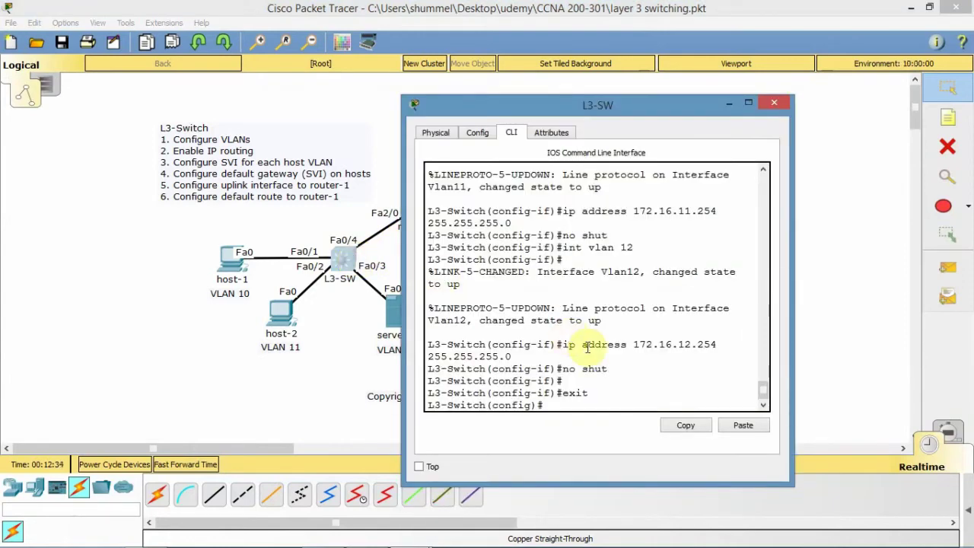
pyautogui.press('Return')
pyautogui.press('Return')
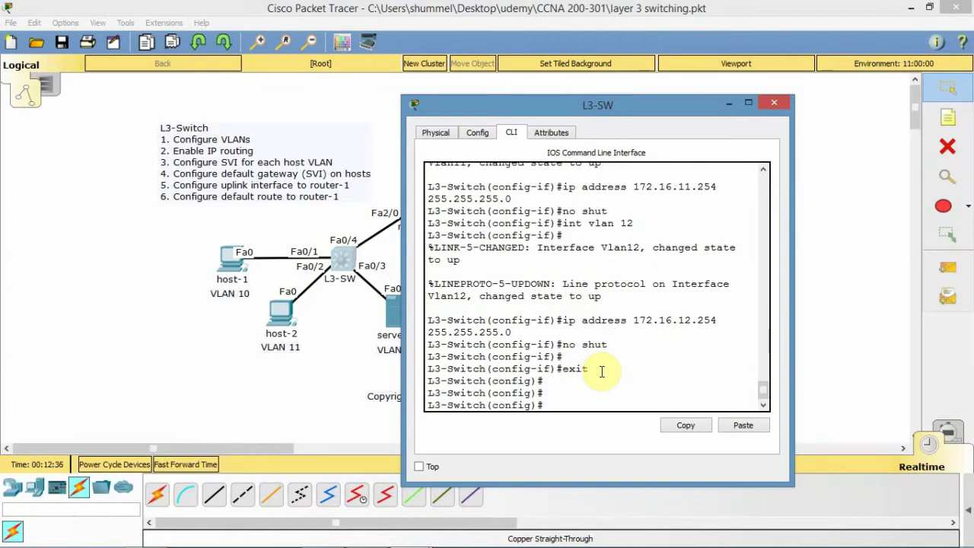
pyautogui.write('int fa0/4')
pyautogui.press('Return')
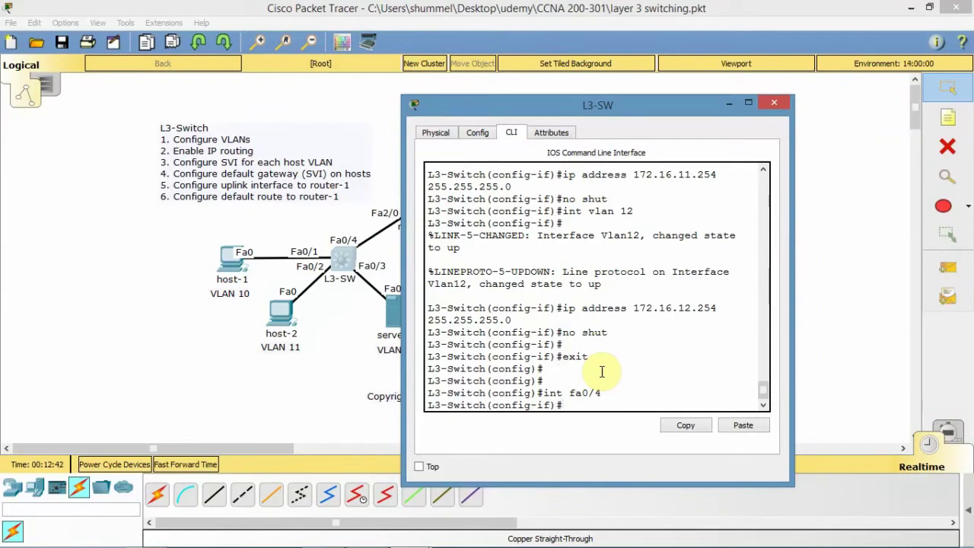
pyautogui.write('no switchport')
pyautogui.press('Return')
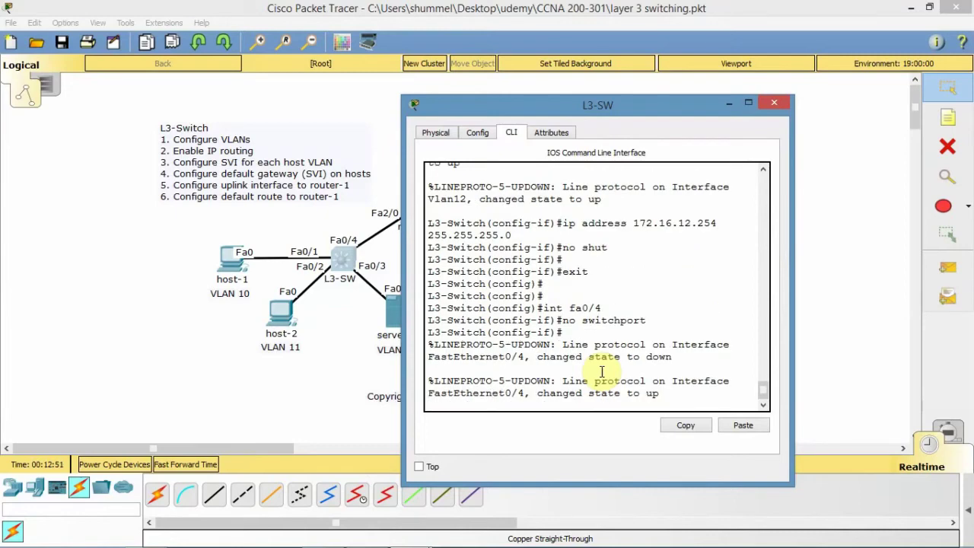
pyautogui.press('Return')
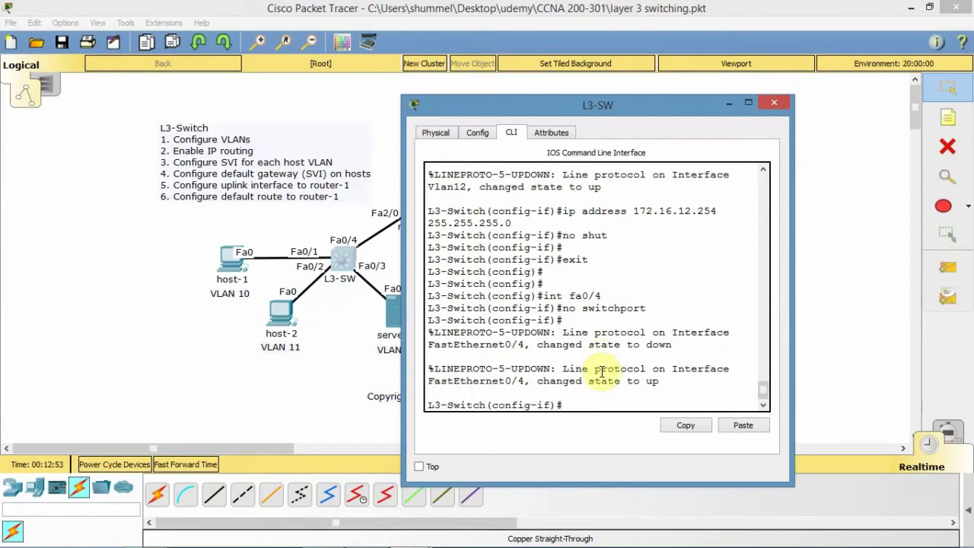
pyautogui.write('ip address 172.16.1.')
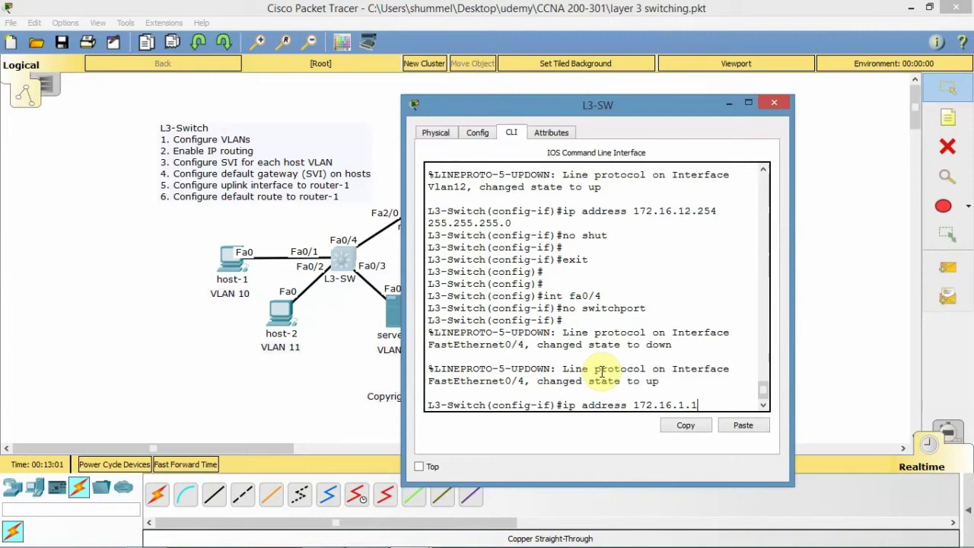
pyautogui.write('1 255.255')
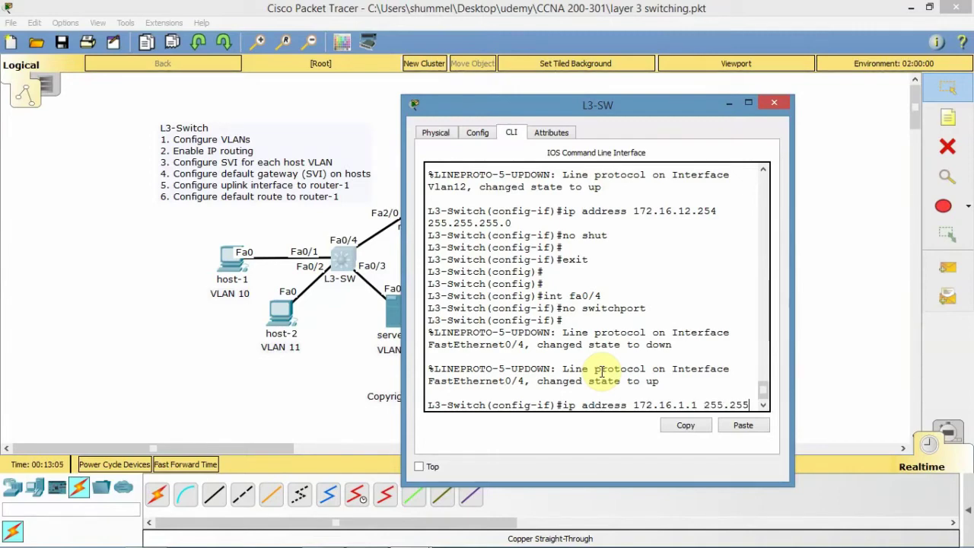
pyautogui.write('.255.25')
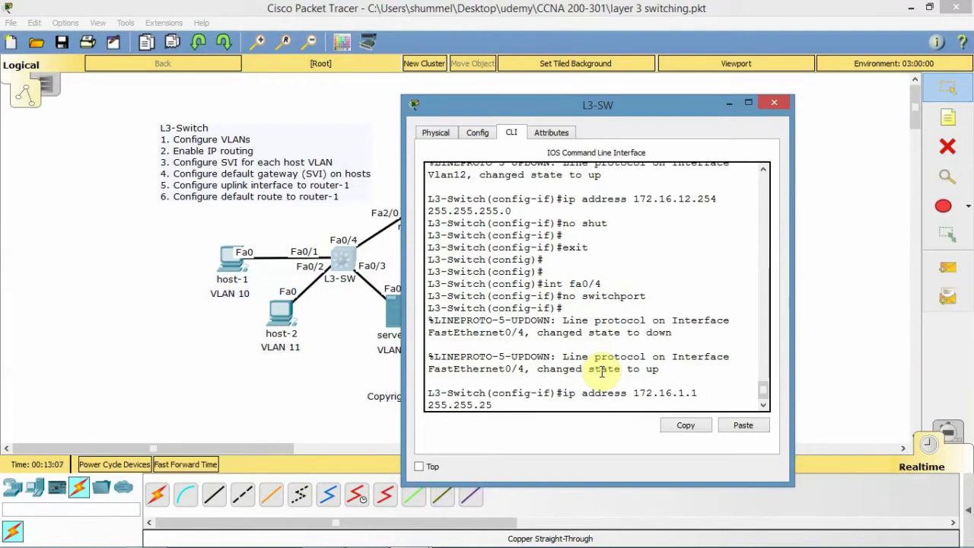
pyautogui.write('0')
pyautogui.press('Return')
pyautogui.write('no ')
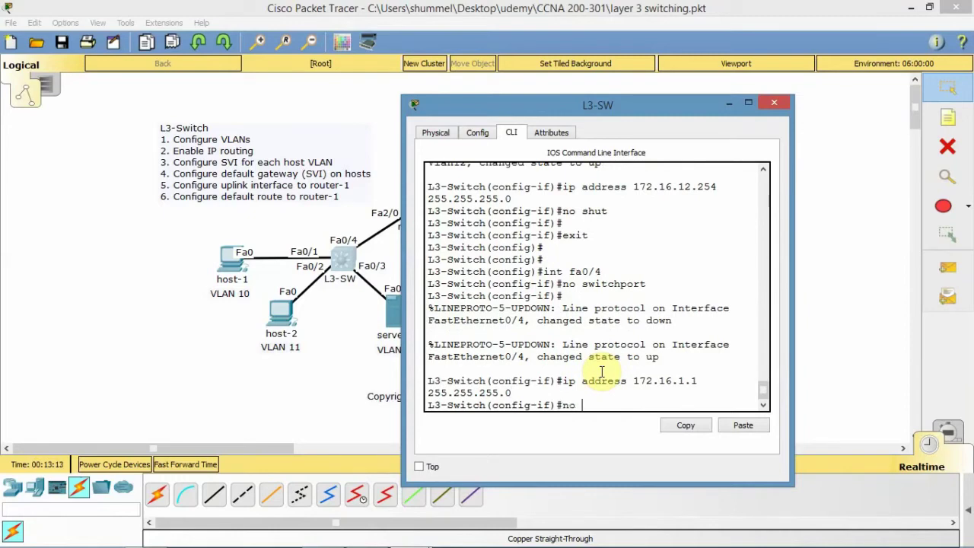
pyautogui.write('shut')
pyautogui.press('Return')
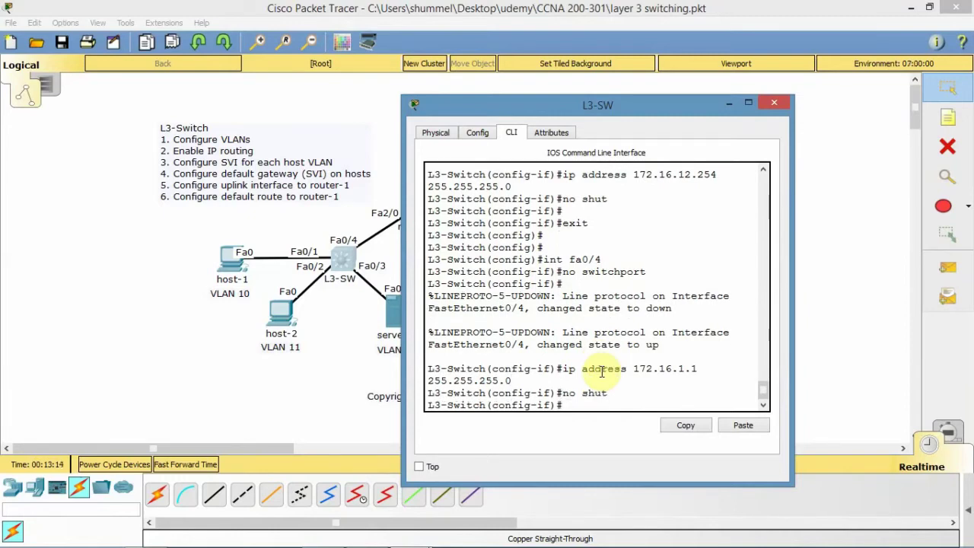
# Step: Read the guide's sections 5–7 on the uplink and default route via 172.16.1.2, then minimize it
pyautogui.moveTo(395, 539)
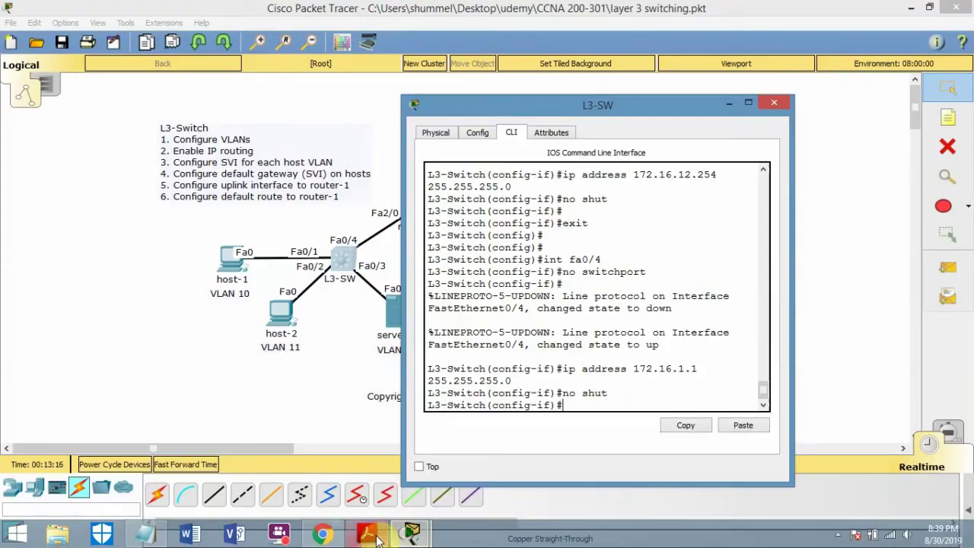
pyautogui.click(369, 535)
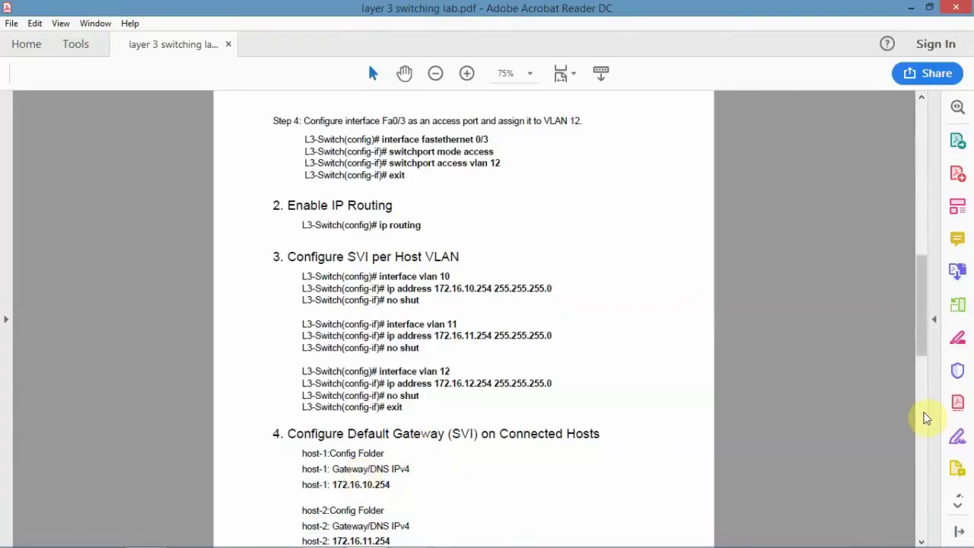
pyautogui.click(921, 419)
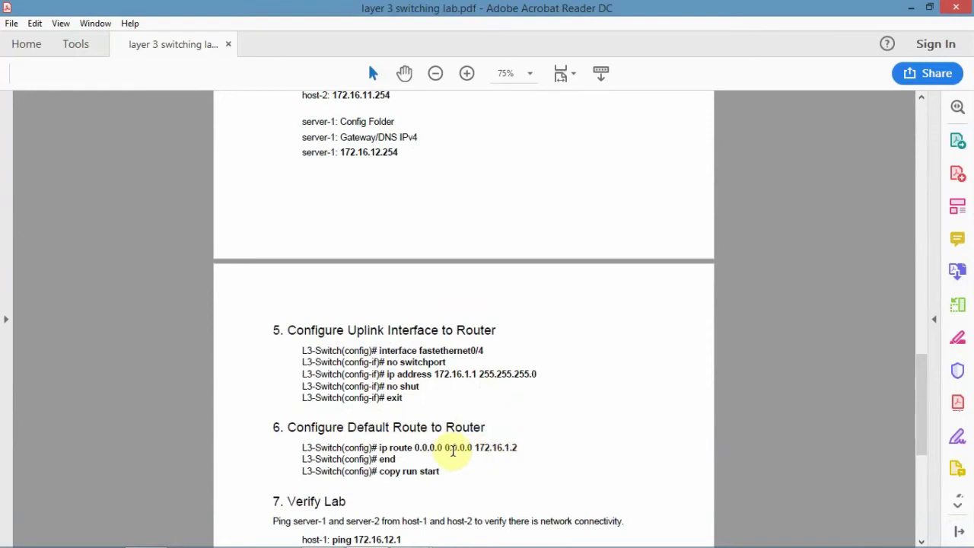
pyautogui.click(912, 11)
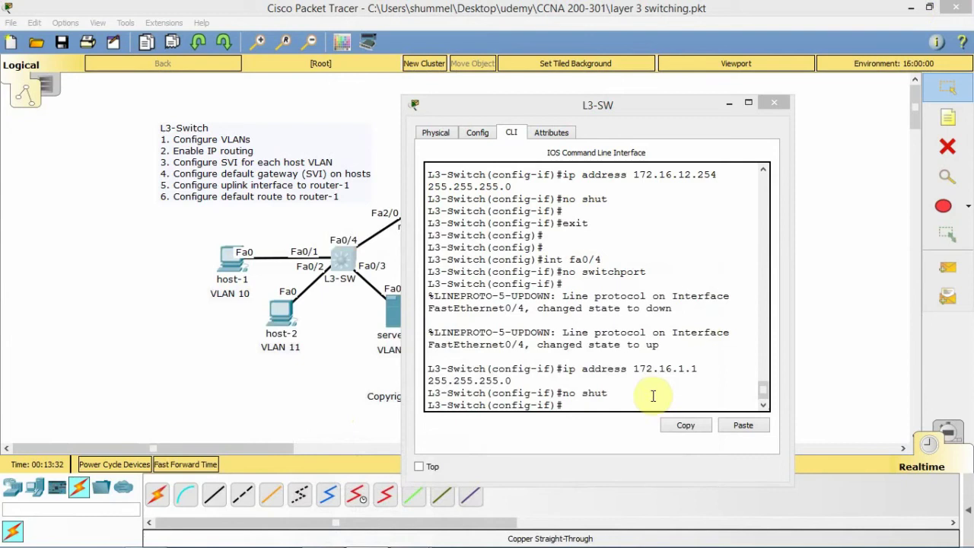
# Step: Exit L3-SW's interface configuration mode back to global configuration
pyautogui.click(652, 395)
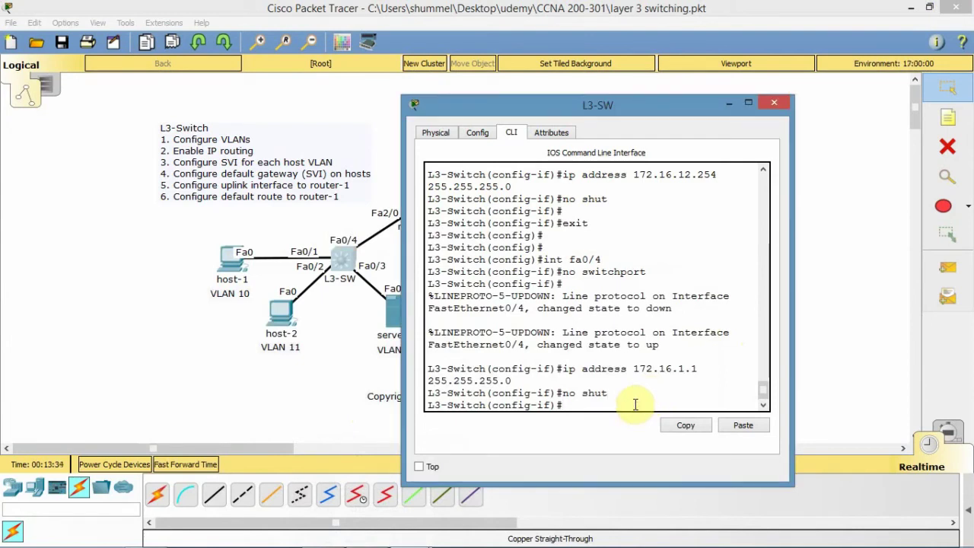
pyautogui.press('Return')
pyautogui.write('exit')
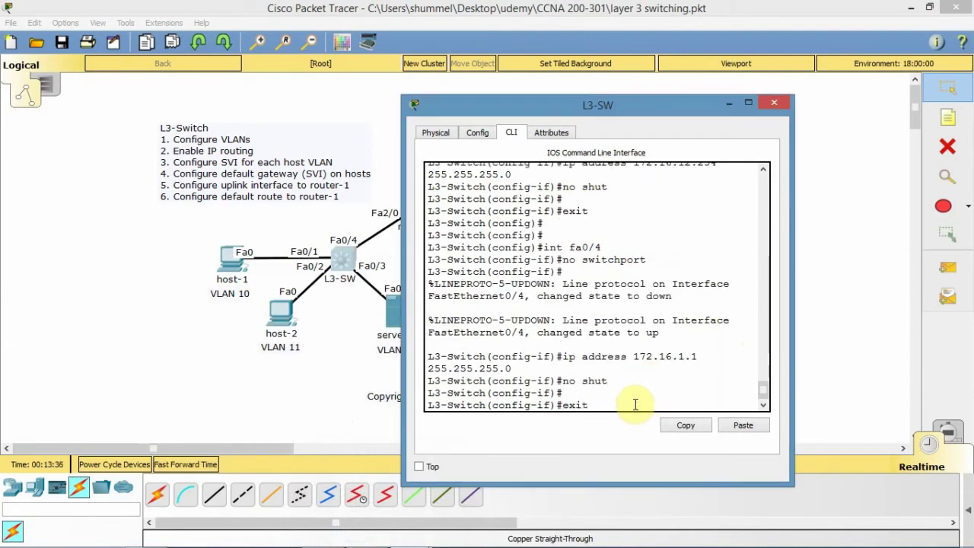
pyautogui.press('Return')
# Step: Add the default route 0.0.0.0 0.0.0.0 via 172.16.1.2, then return to privileged mode
pyautogui.write('ip r')
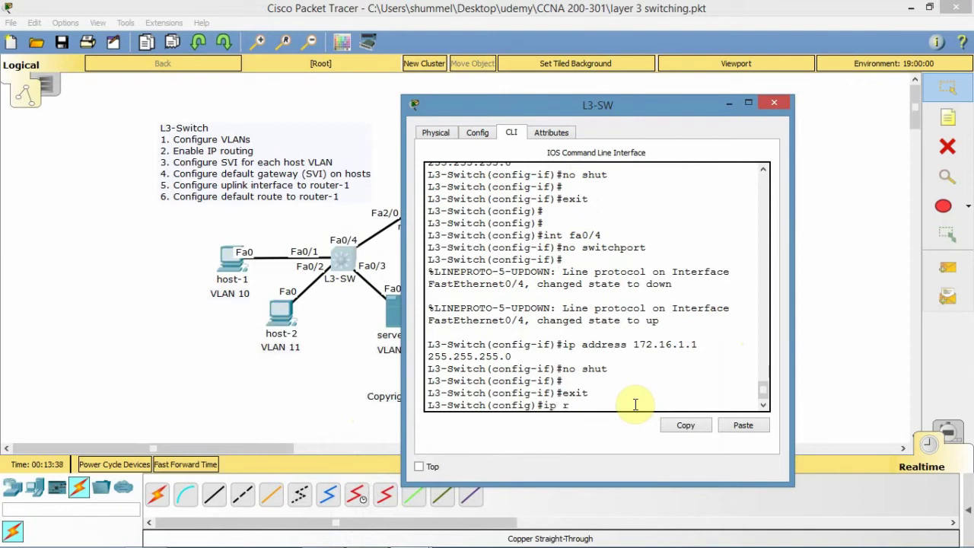
pyautogui.write('oute 172.16.')
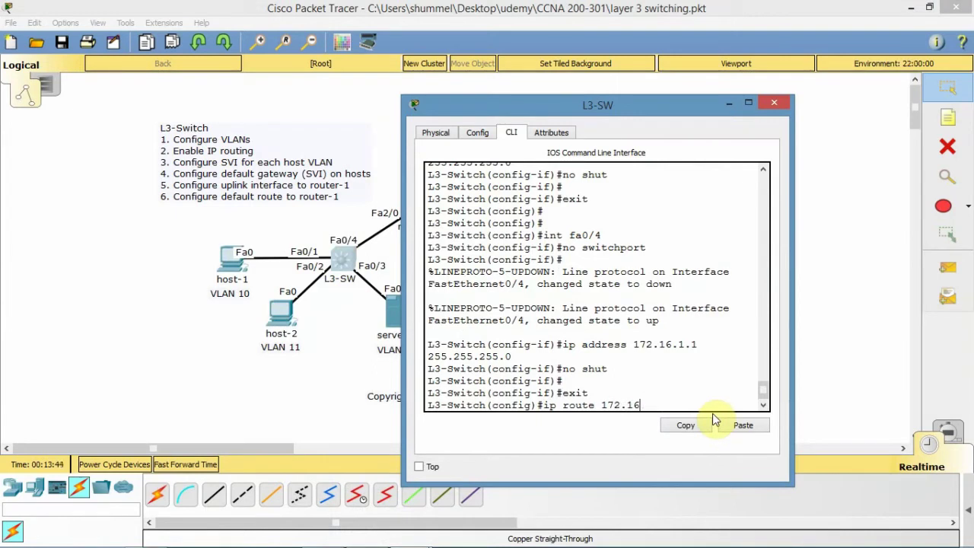
pyautogui.press('BackSpace')
pyautogui.press('BackSpace')
pyautogui.press('BackSpace')
pyautogui.press('BackSpace')
pyautogui.press('BackSpace')
pyautogui.press('BackSpace')
pyautogui.write('0.0.0.0 0.0.0.0 172.16.1.2')
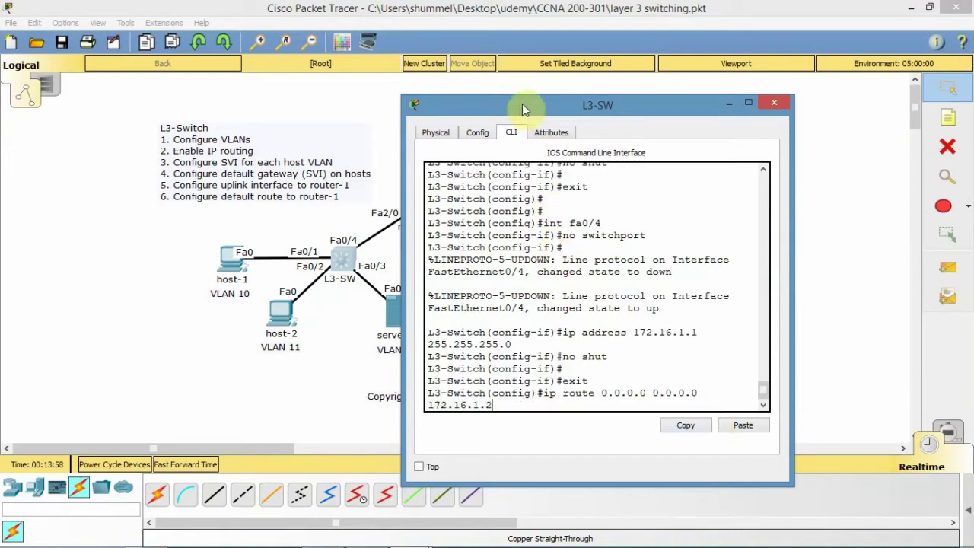
pyautogui.moveTo(522, 103); pyautogui.dragTo(639, 115)
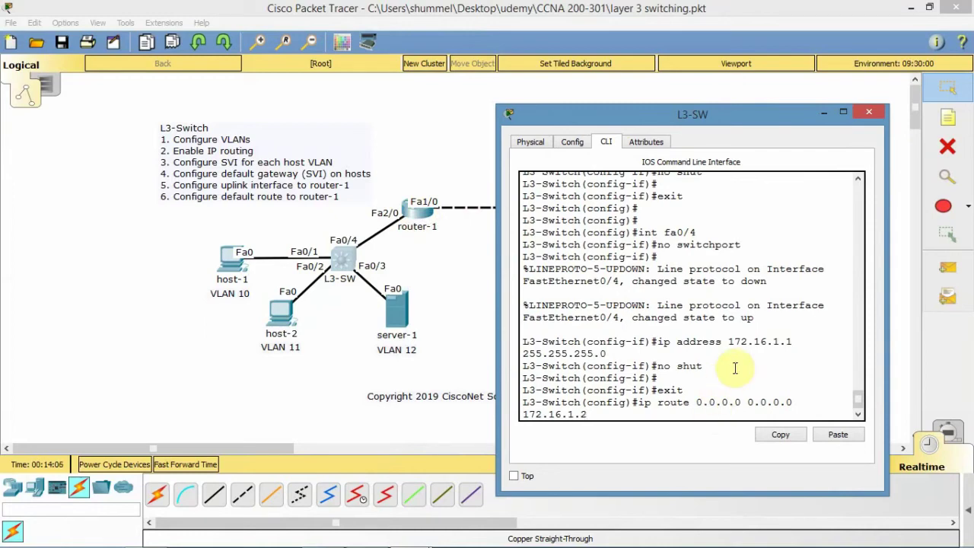
pyautogui.press('Return')
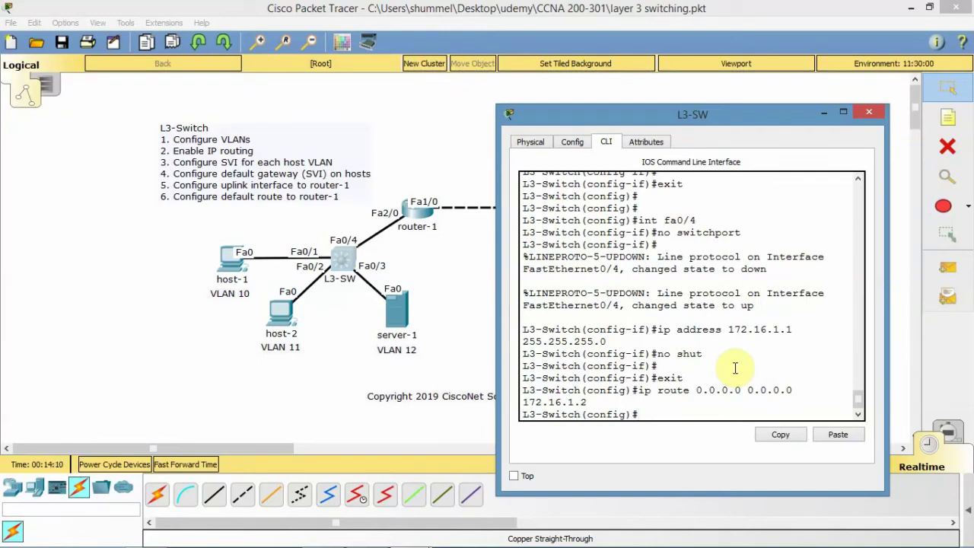
pyautogui.write('exit')
pyautogui.press('Return')
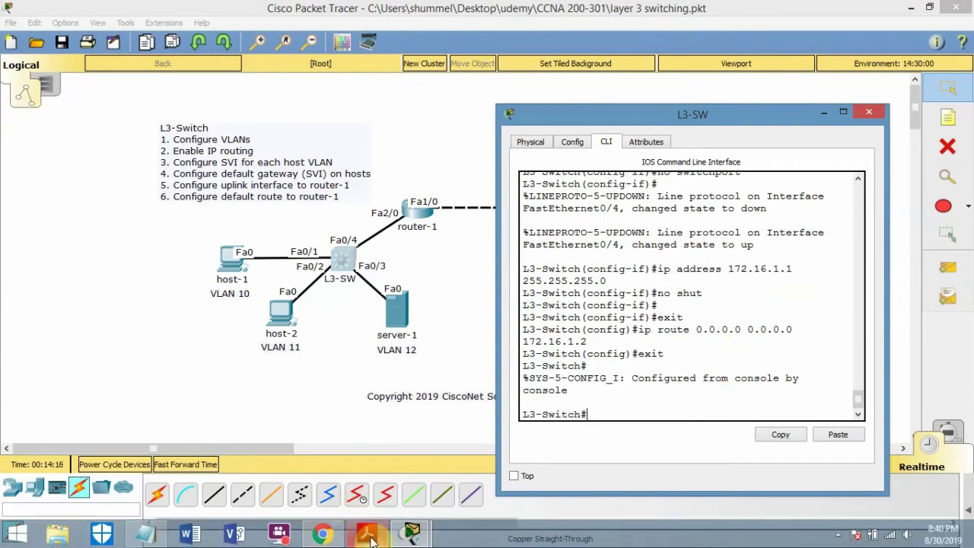
# Step: Save L3-SW's running configuration to startup-config with 'copy run start', then hide the CLI and lab PDF
pyautogui.click(370, 537)
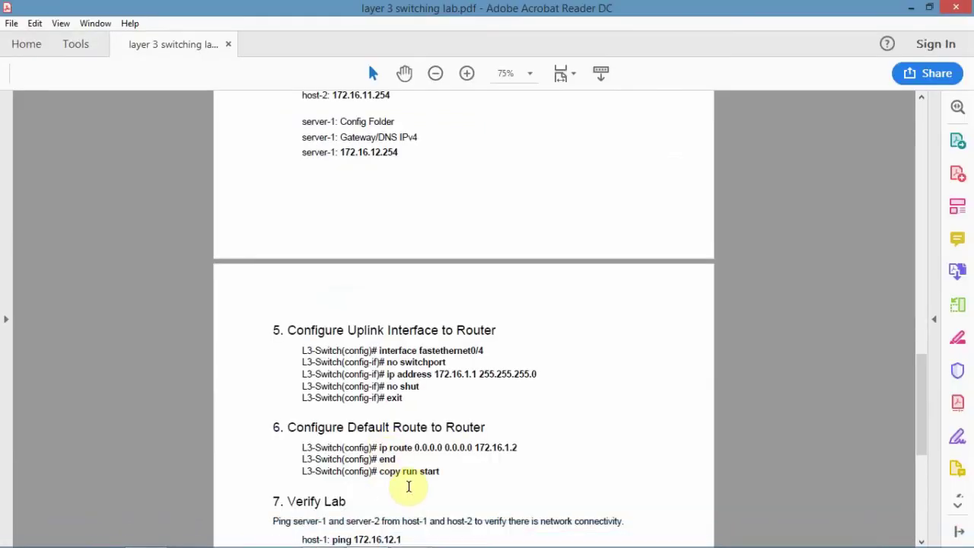
pyautogui.moveTo(413, 536)
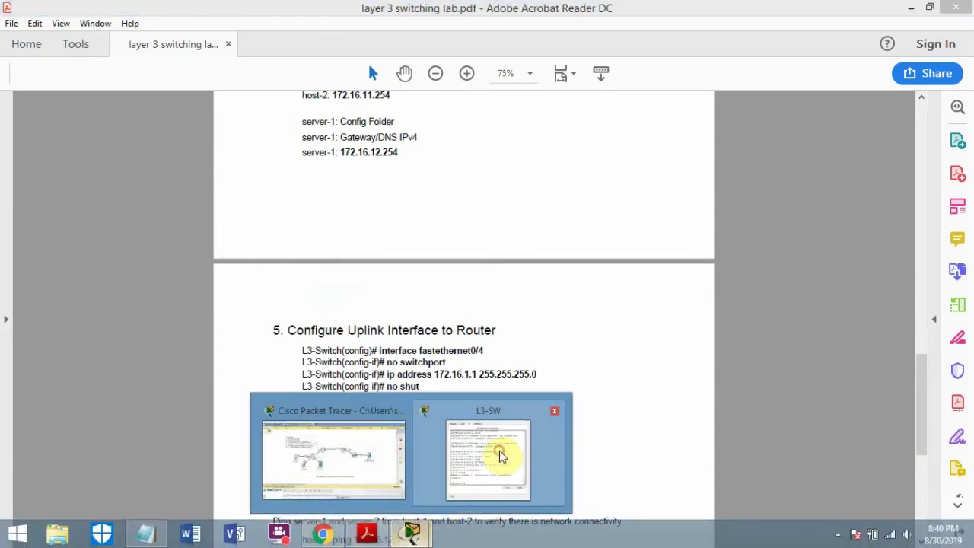
pyautogui.click(498, 454)
pyautogui.write('copy')
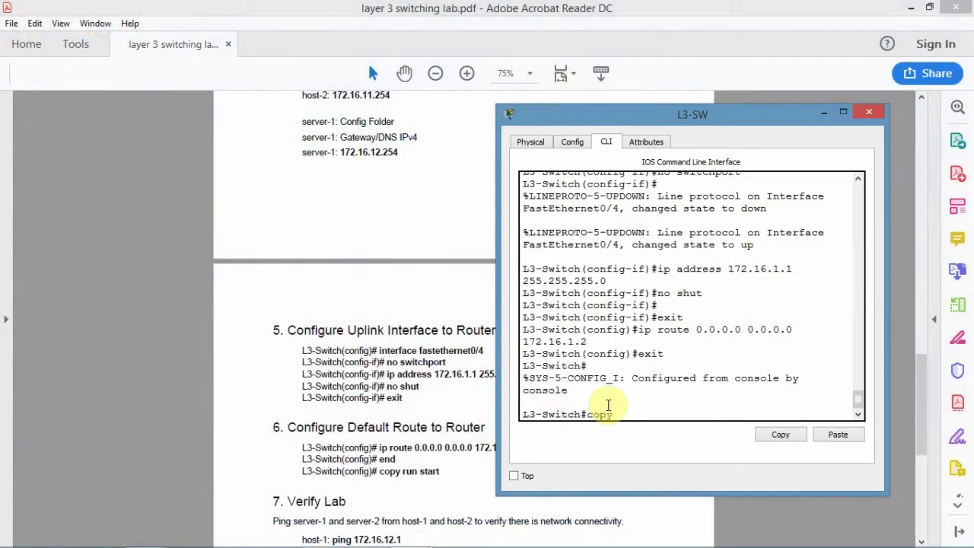
pyautogui.write(' run start')
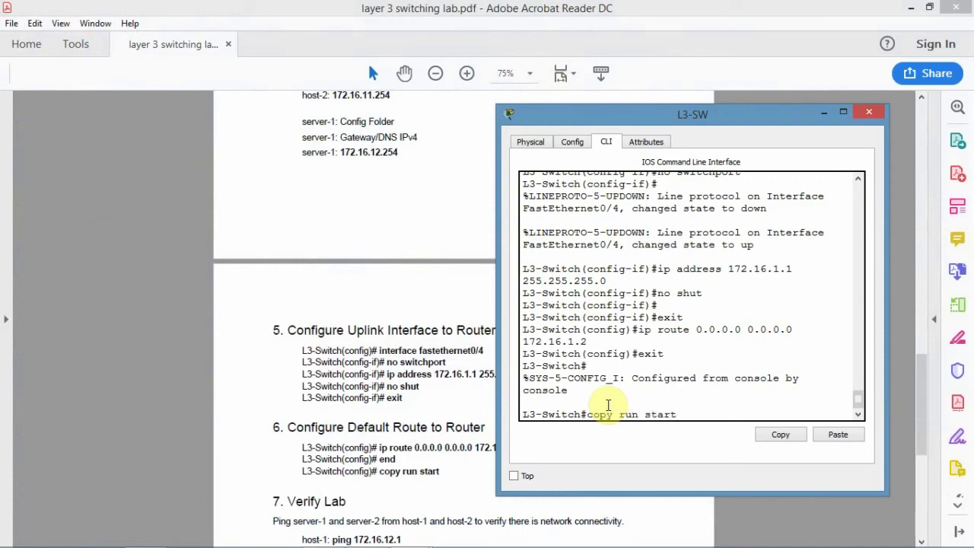
pyautogui.press('Return')
pyautogui.press('Return')
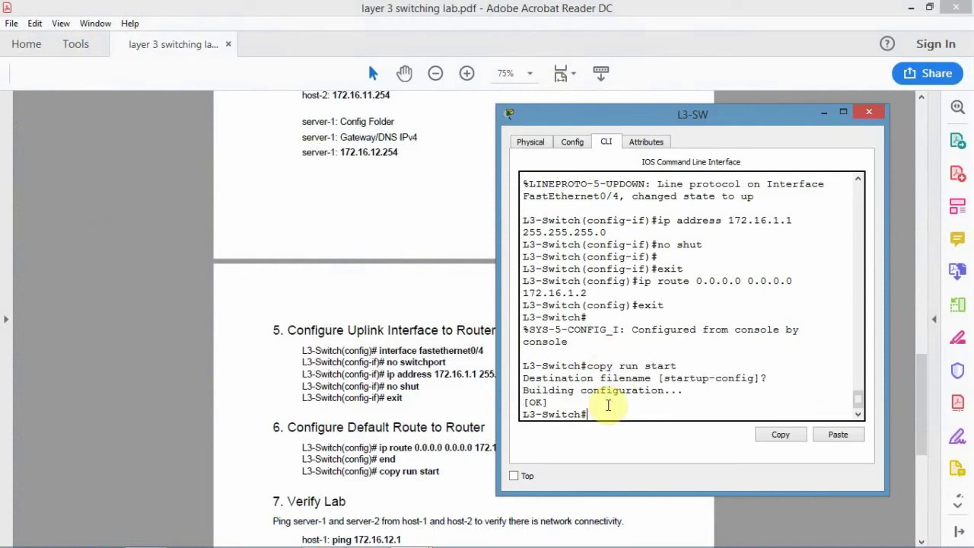
pyautogui.click(822, 114)
pyautogui.click(911, 9)
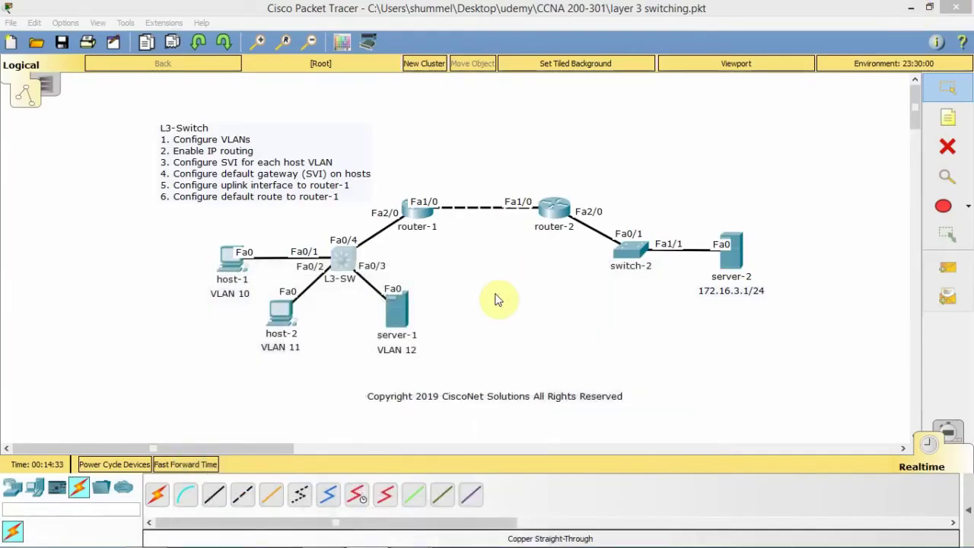
# Step: From host-1's command prompt, ping server-1 at 172.16.12.1
pyautogui.click(226, 272)
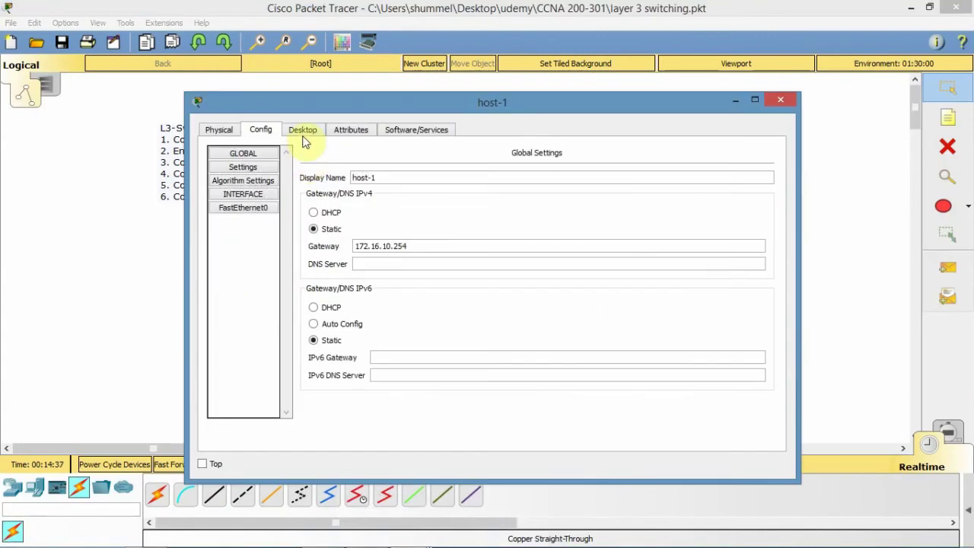
pyautogui.click(303, 135)
pyautogui.click(608, 180)
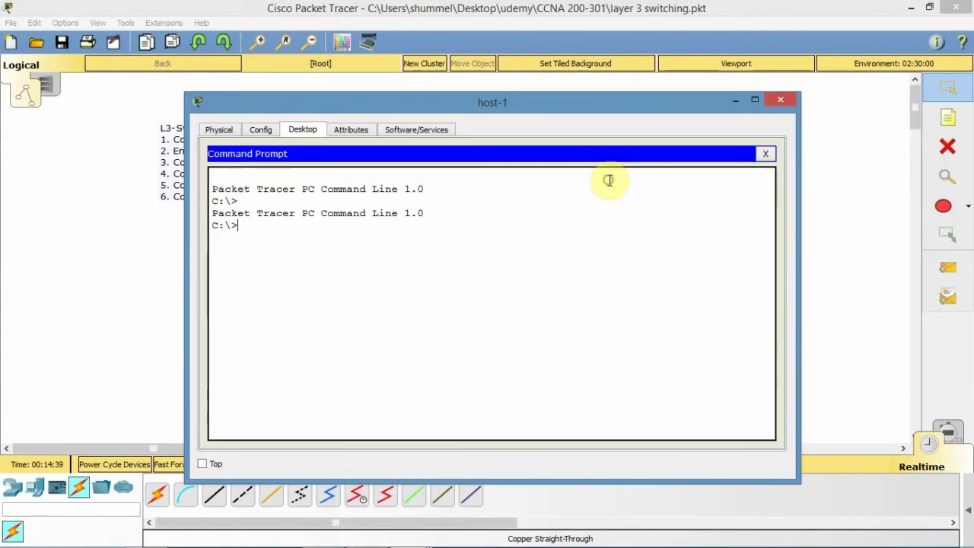
pyautogui.write('ping')
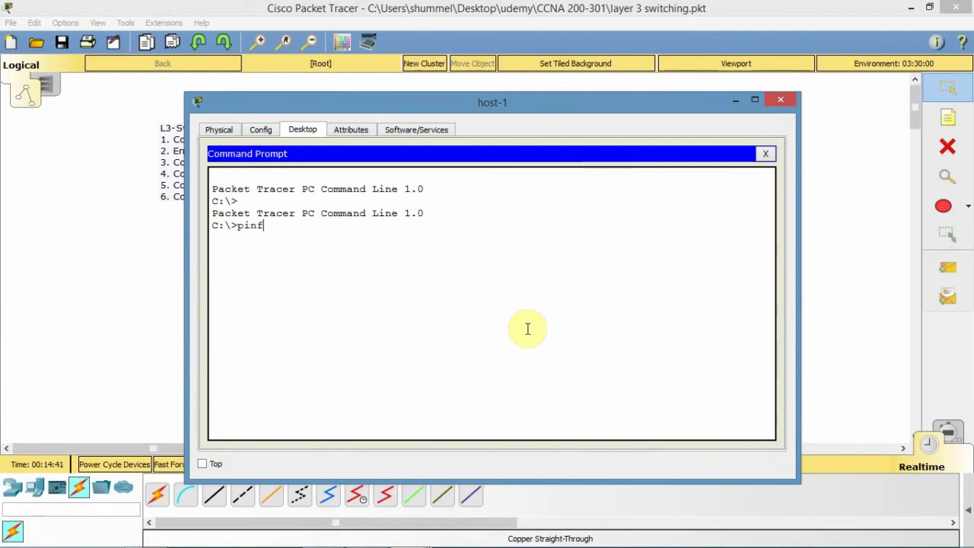
pyautogui.write(' 172.16')
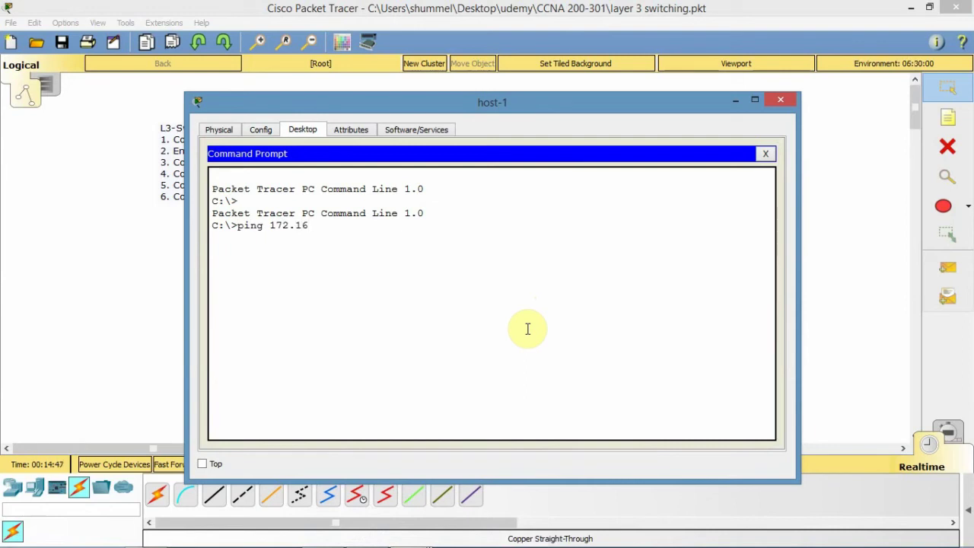
pyautogui.write('.12.1')
pyautogui.press('Return')
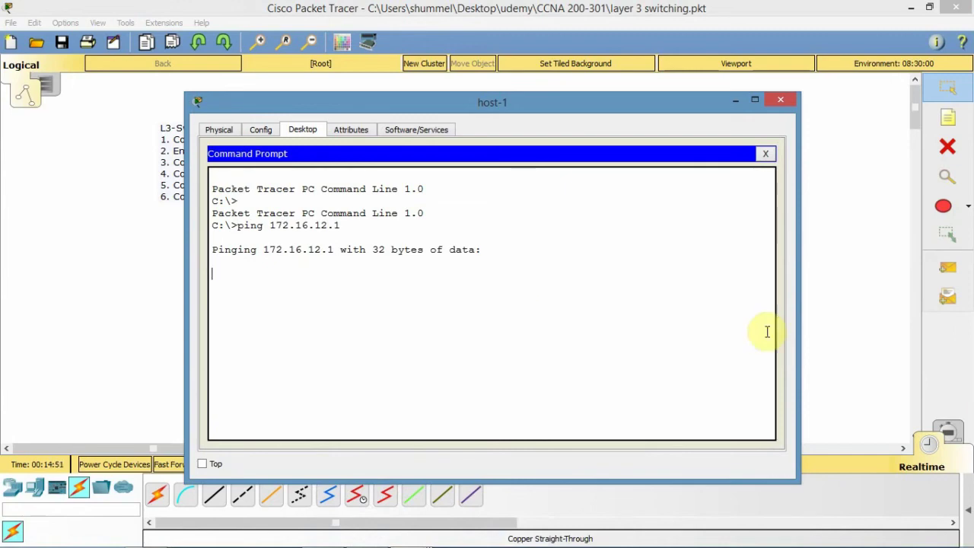
# Step: Check the topology, then go back to host-1's prompt and recall the last ping command
pyautogui.click(878, 340)
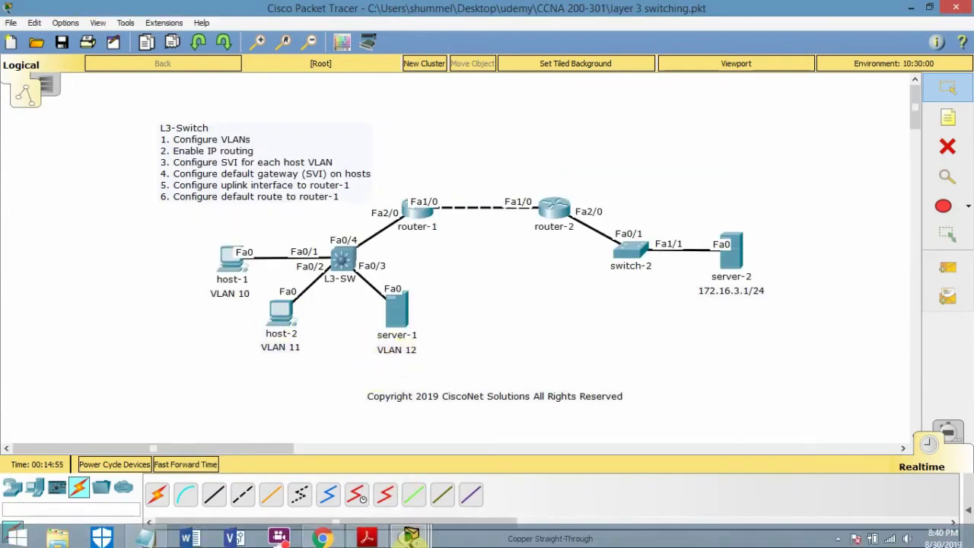
pyautogui.moveTo(414, 536)
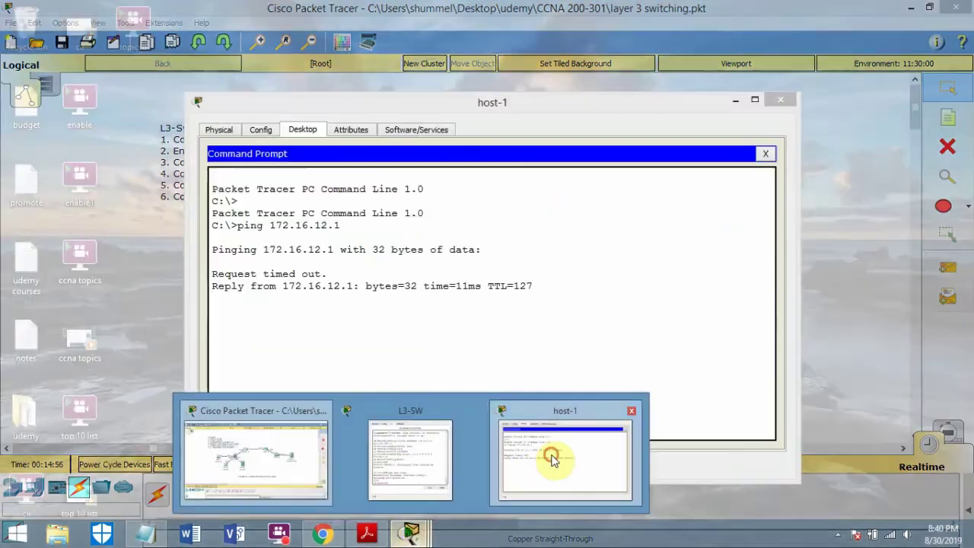
pyautogui.click(553, 456)
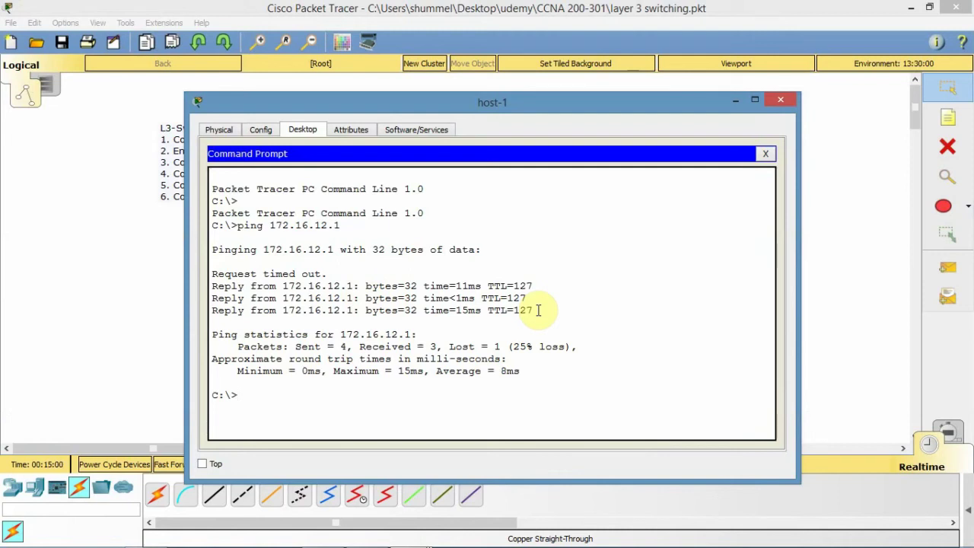
pyautogui.press('Up')
# Step: Edit the recalled command to ping server-2 at 172.16.3.1 from host-1
pyautogui.press('BackSpace')
pyautogui.press('BackSpace')
pyautogui.write('3')
pyautogui.press('Return')
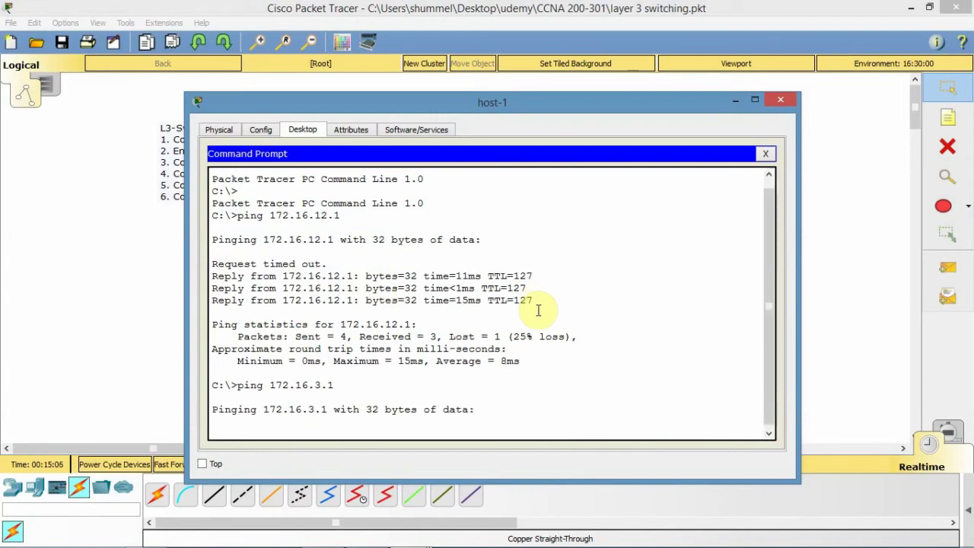
# Step: Rerun the ping to 172.16.3.1 from host-1 until all 4 replies return
pyautogui.click(828, 306)
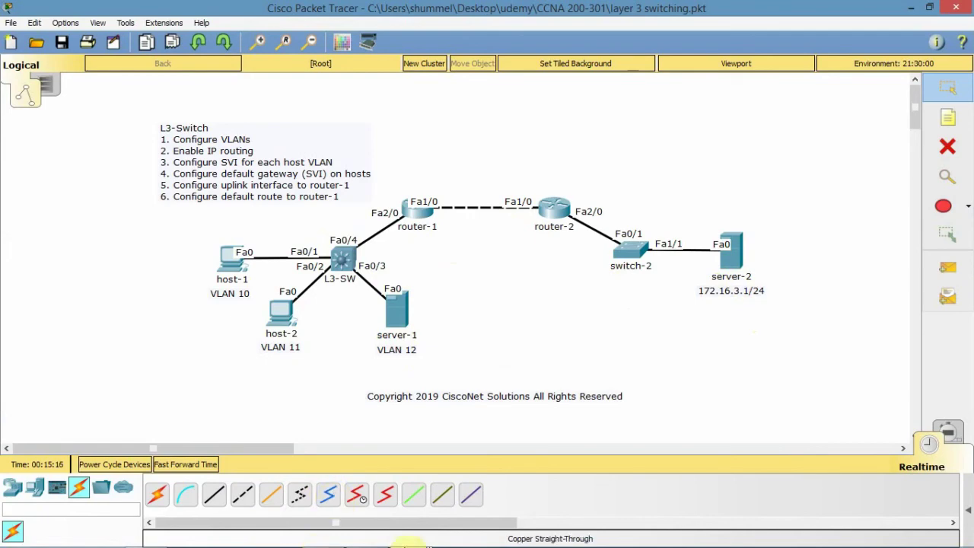
pyautogui.moveTo(409, 533)
pyautogui.click(580, 453)
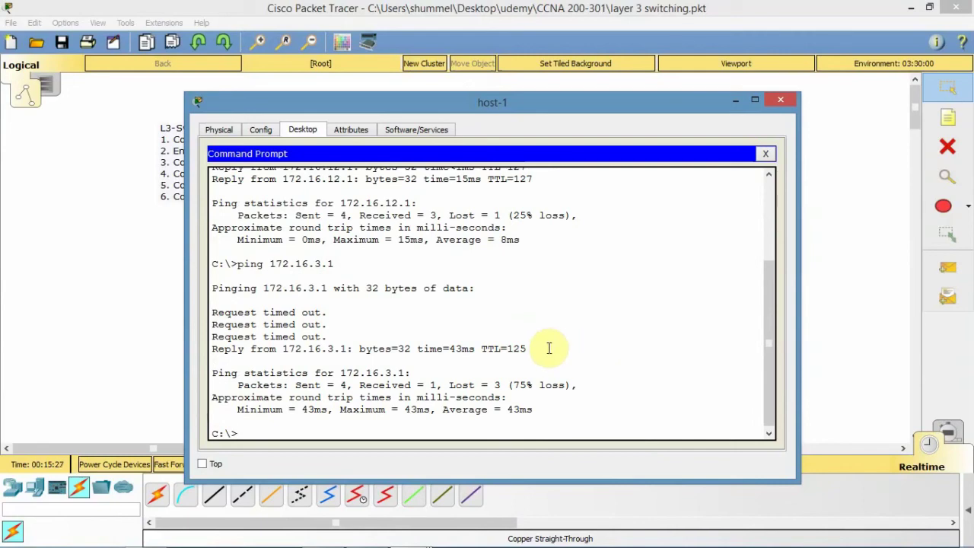
pyautogui.press('Up')
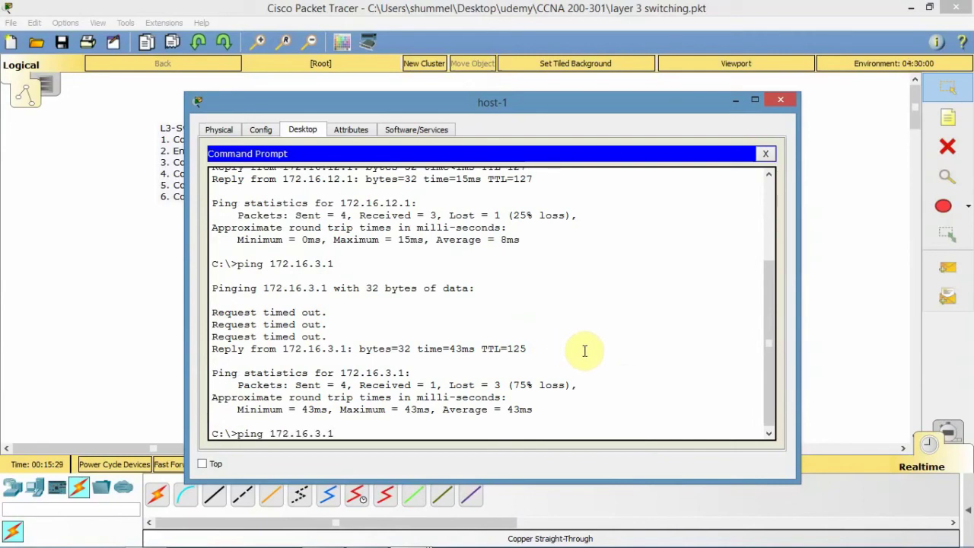
pyautogui.press('Return')
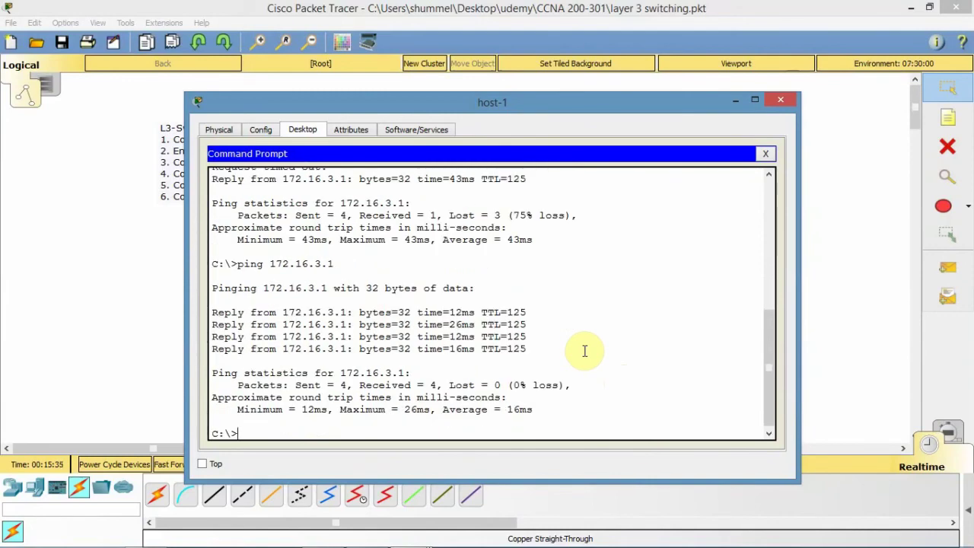
# Step: Close host-1 and ping server-1 at 172.16.12.1 from host-2's command prompt
pyautogui.click(777, 99)
pyautogui.click(285, 331)
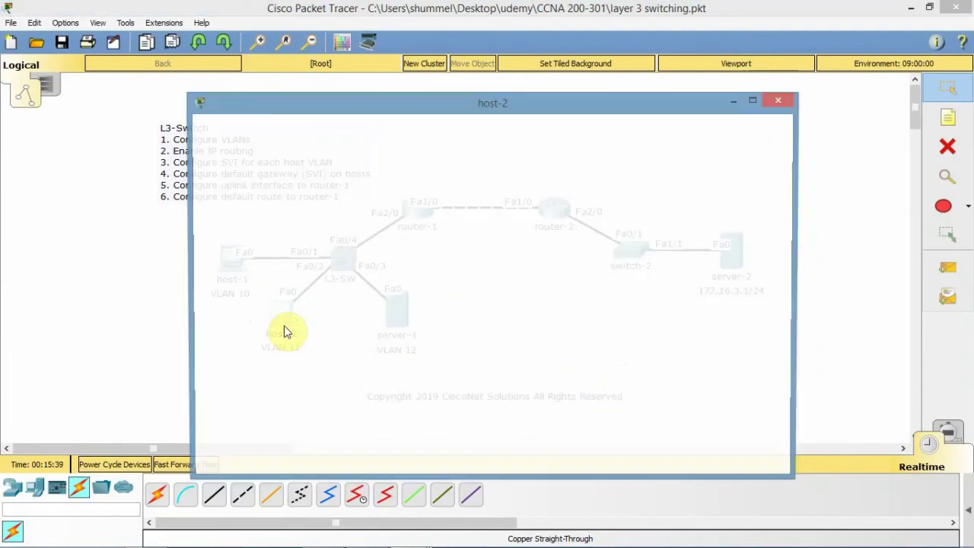
pyautogui.click(312, 130)
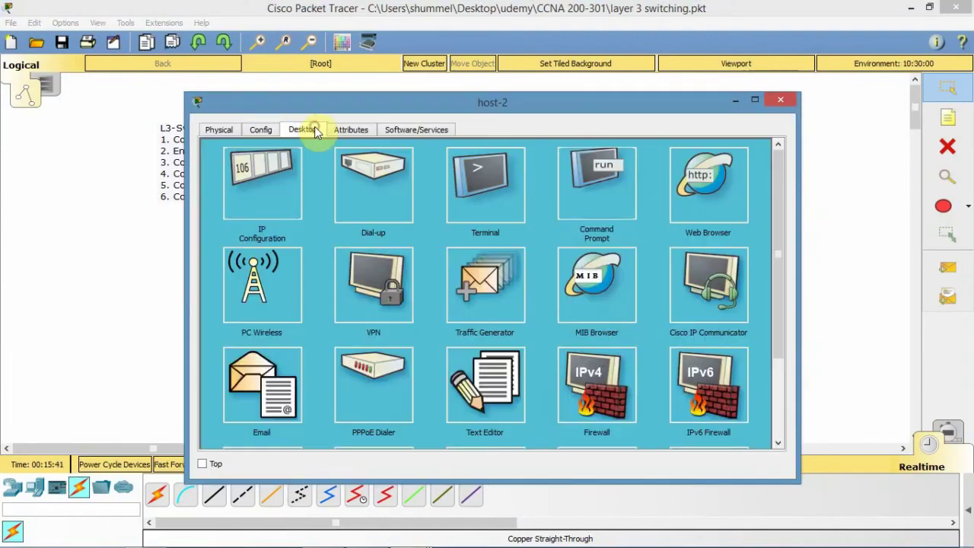
pyautogui.click(598, 196)
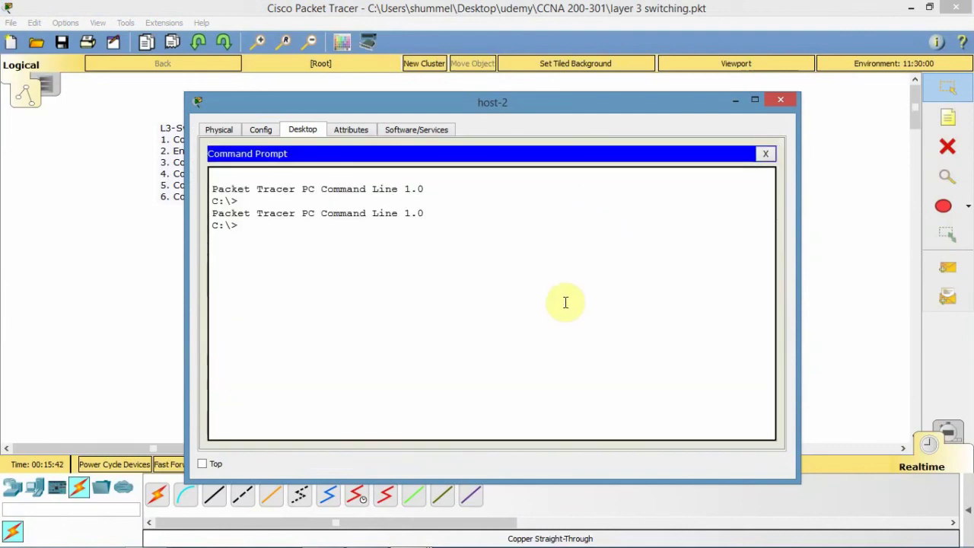
pyautogui.write('ping 172')
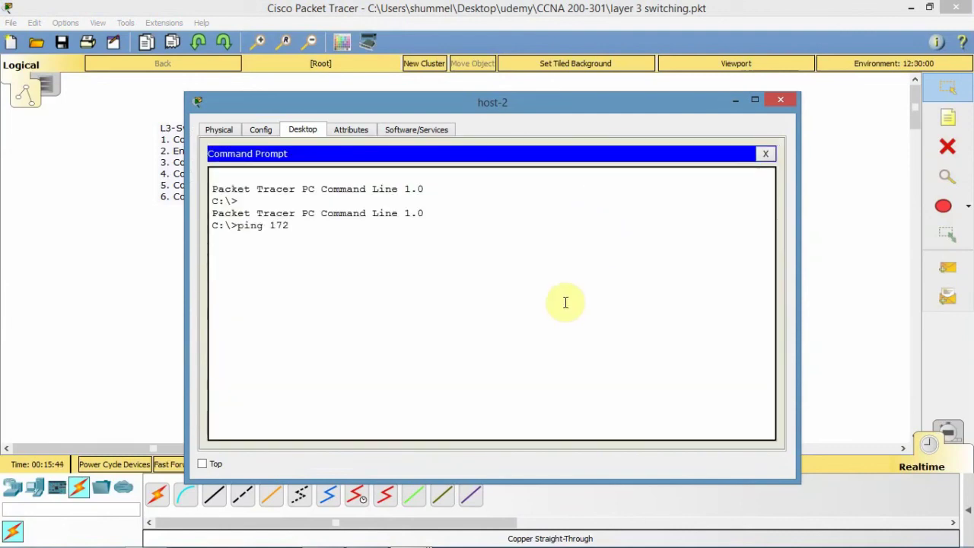
pyautogui.write('.16.12.1')
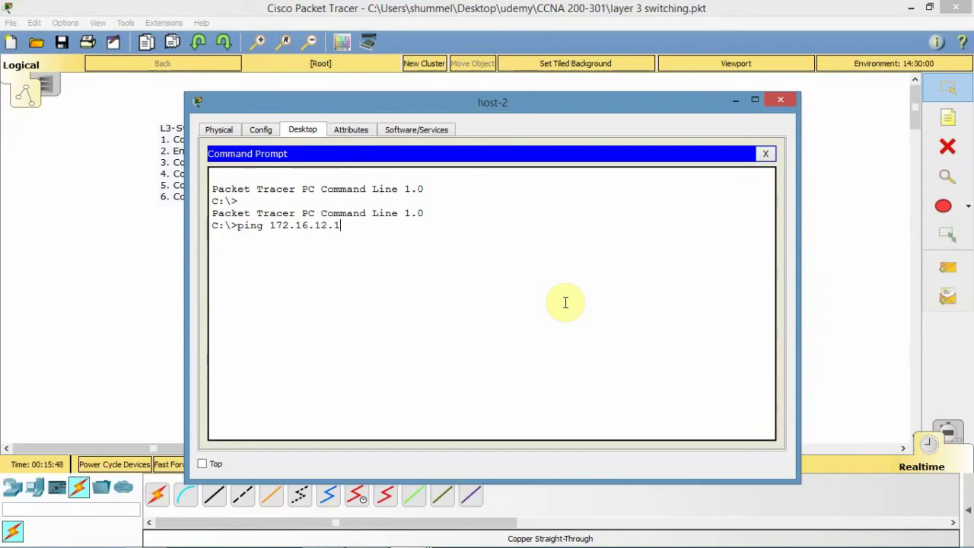
pyautogui.press('Return')
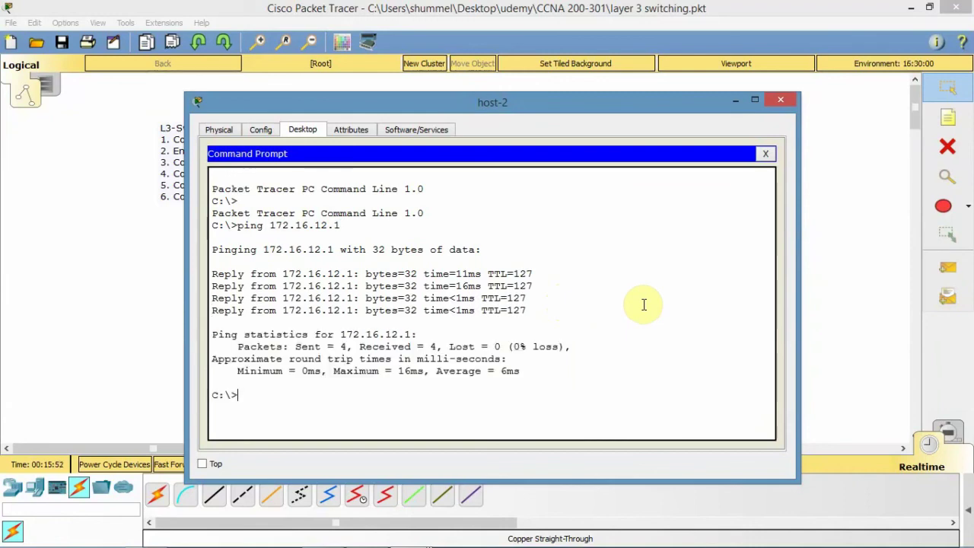
# Step: Edit the recalled command to ping server-2 at 172.16.3.1 from host-2
pyautogui.press('Up')
pyautogui.press('Left')
pyautogui.press('Left')
pyautogui.press('BackSpace')
pyautogui.press('BackSpace')
pyautogui.write('3')
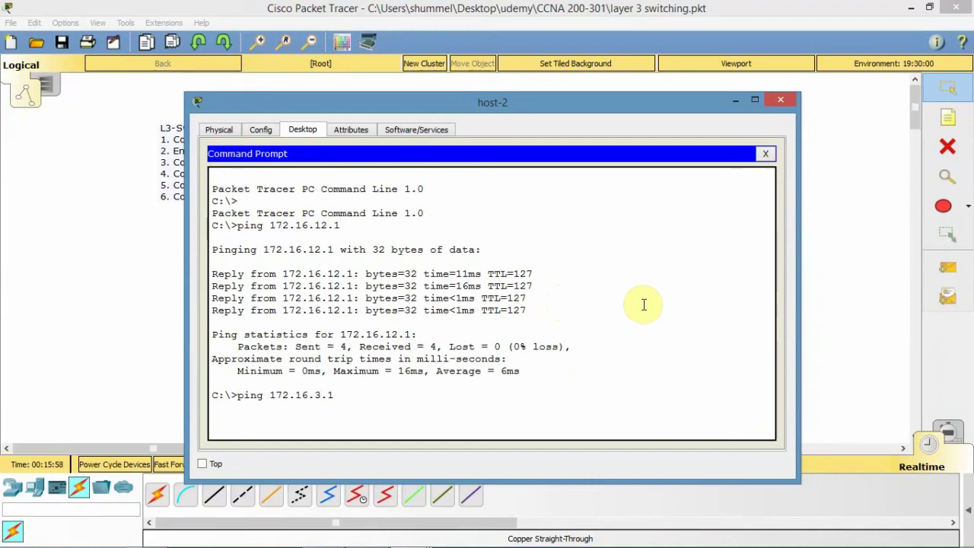
pyautogui.press('Return')
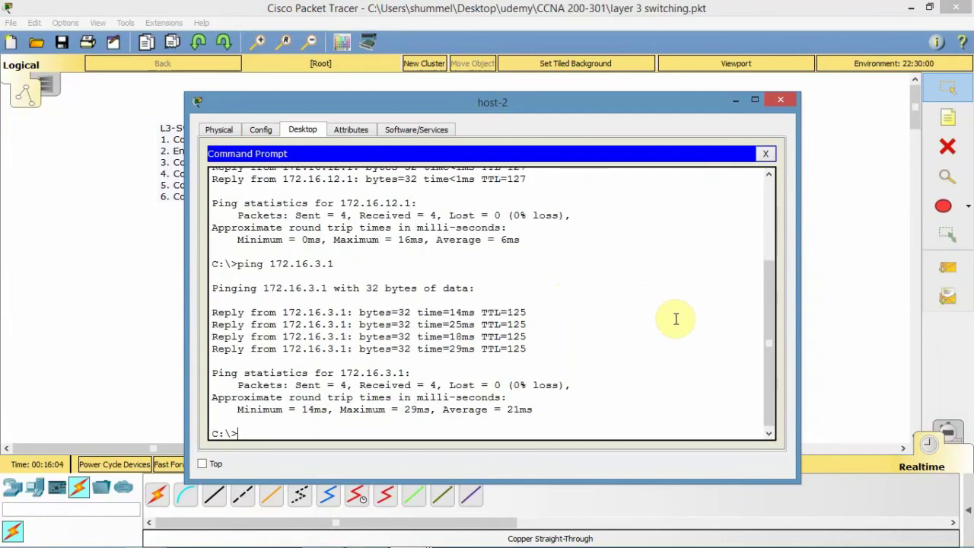
pyautogui.hotkey('alt', 'F4')
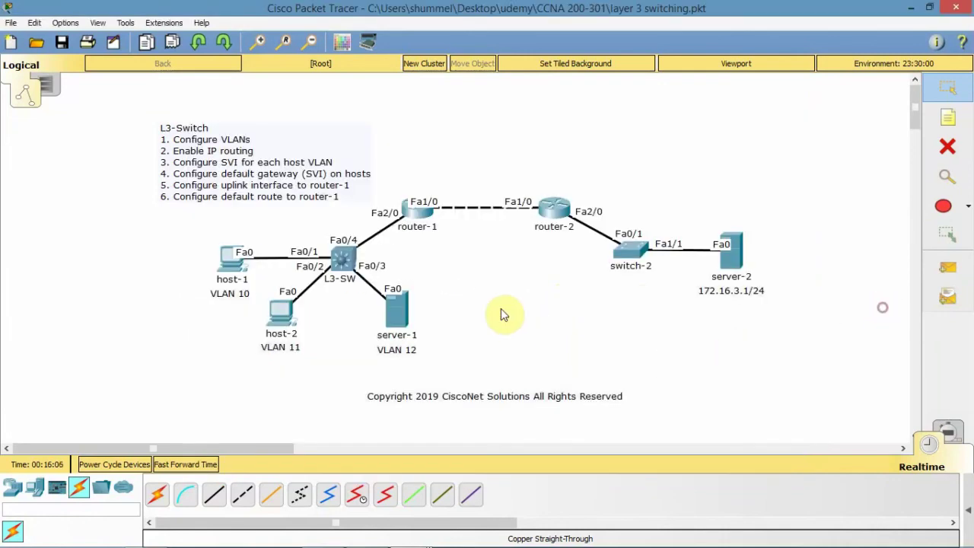